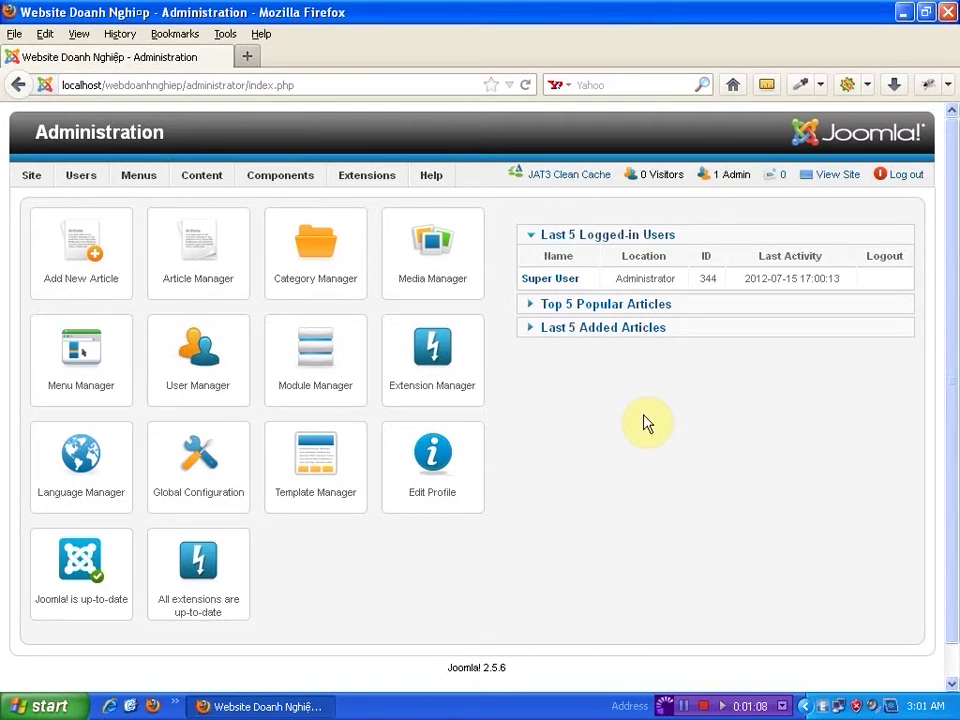
Step: Create a new Most Read Content module from the Module Manager
mouse_move(362, 180)
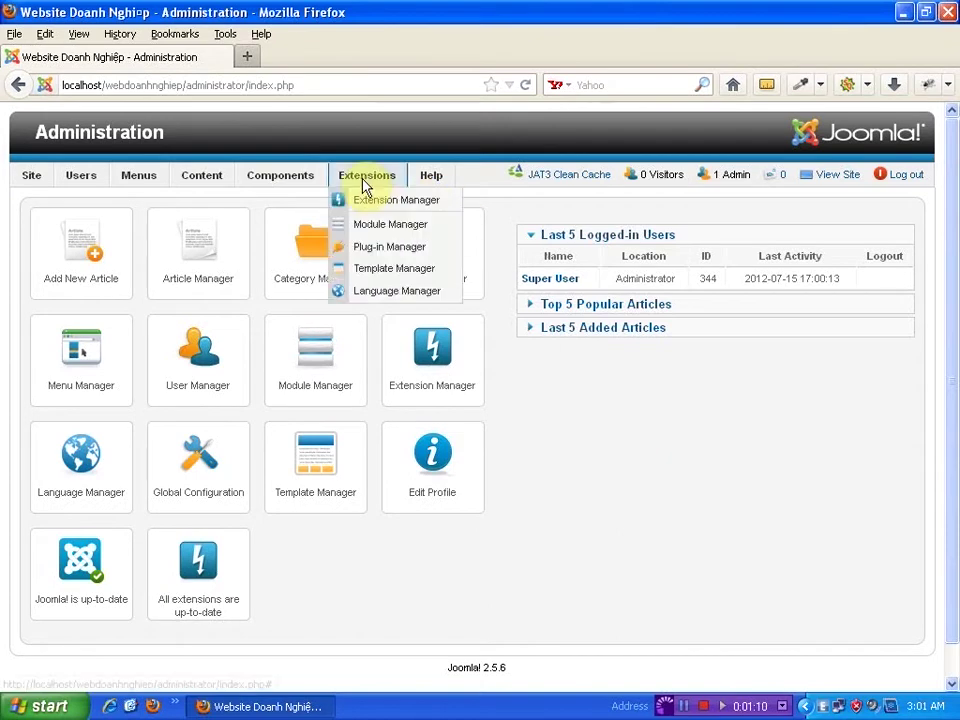
left_click(405, 226)
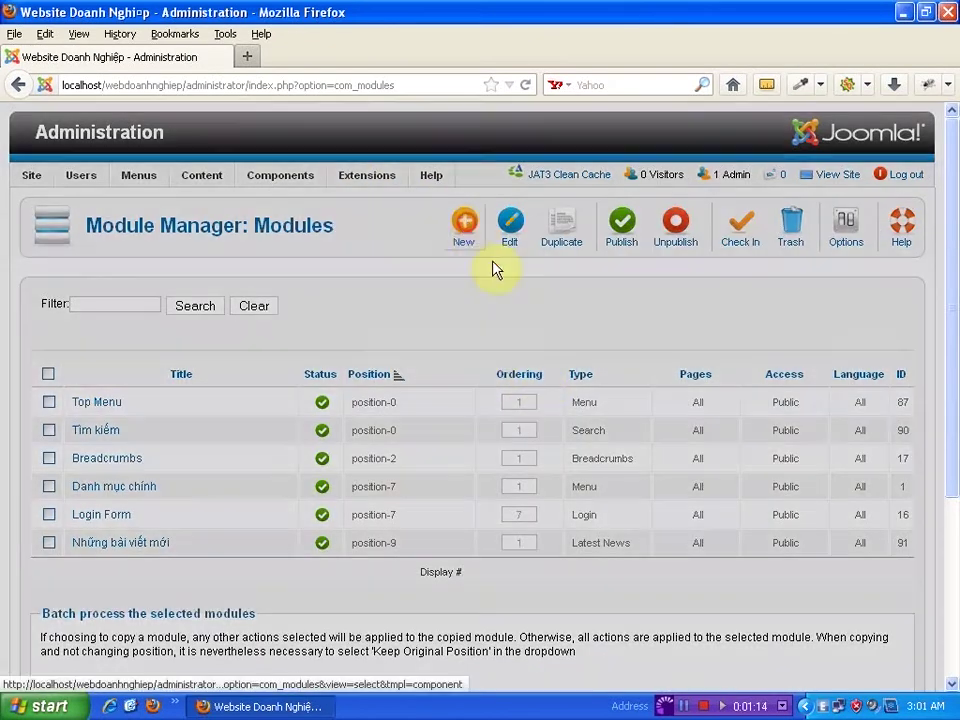
left_click(489, 258)
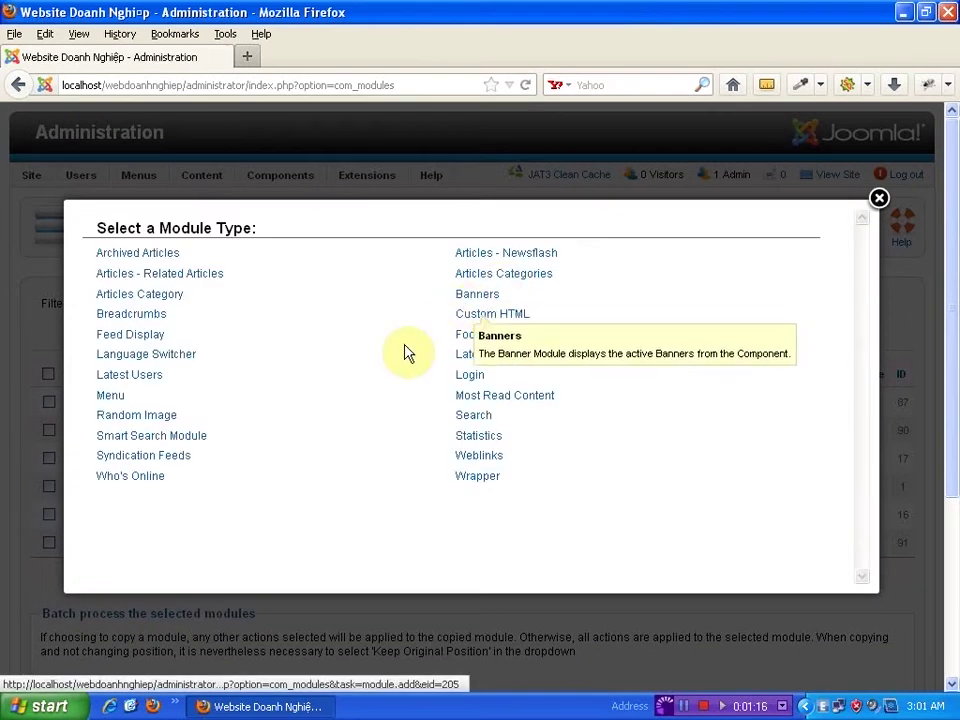
left_click(507, 398)
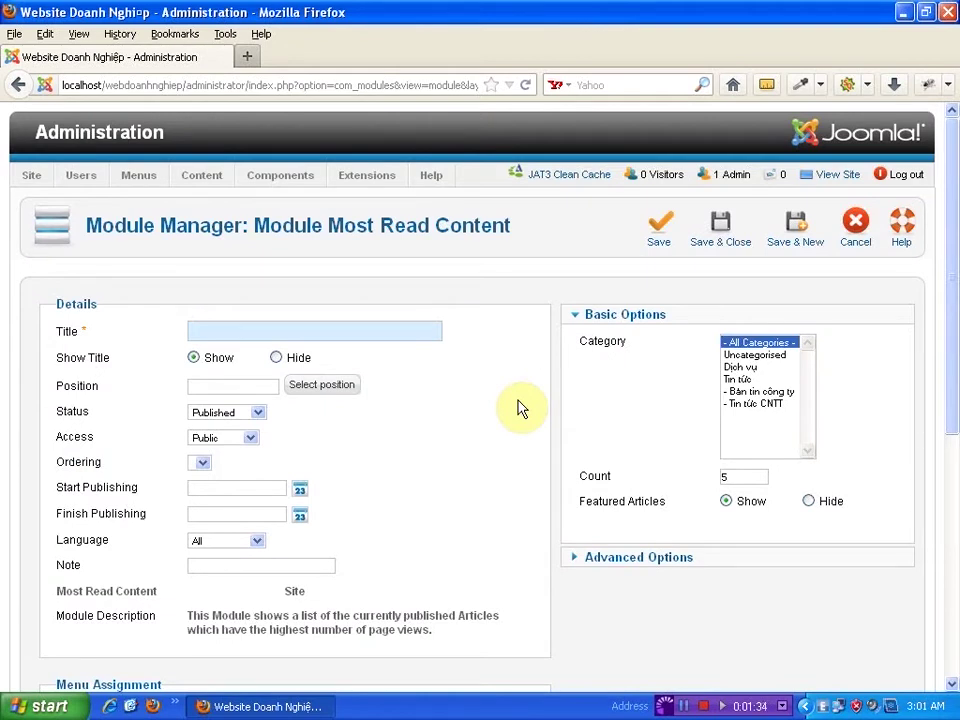
Step: Title the new module "Những bài viết xem nhiều"
left_click(352, 331)
type("Những")
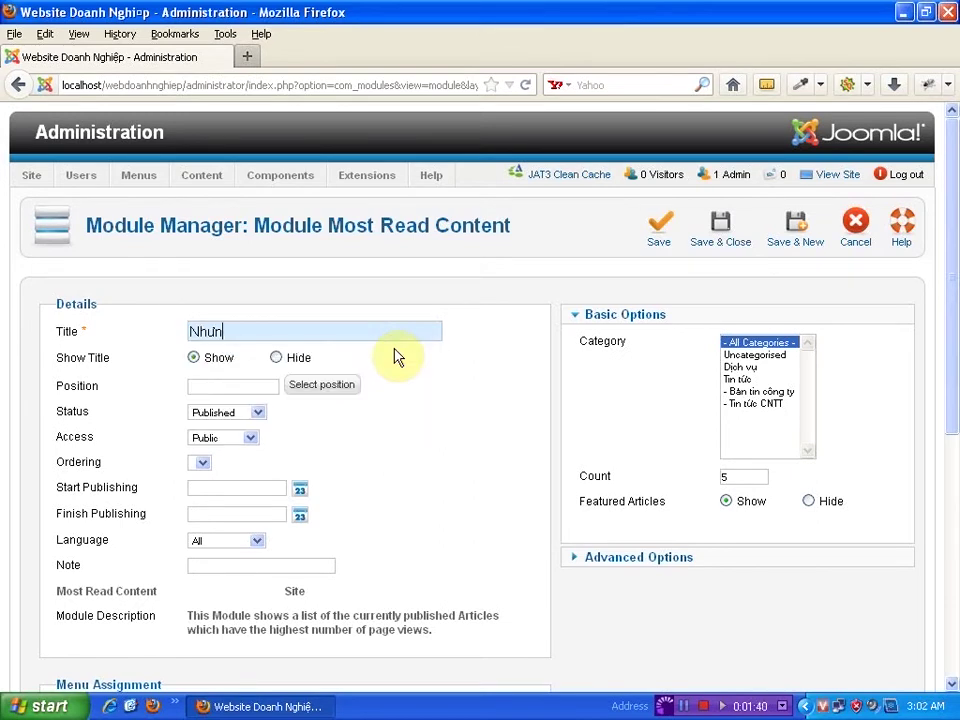
left_click(343, 368)
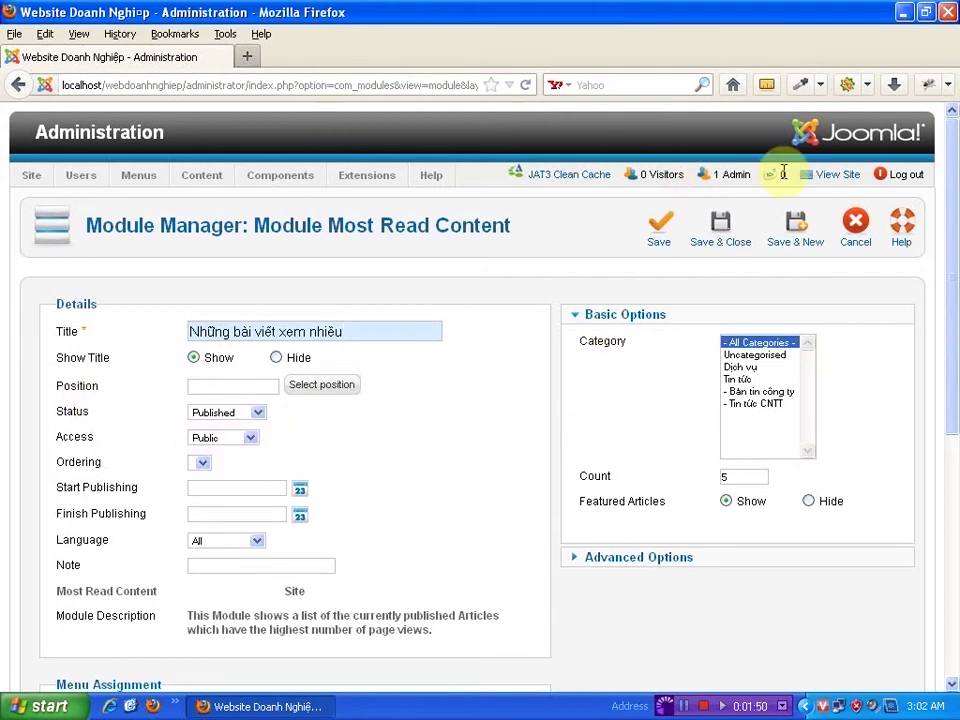
Step: Open the site's front page with ?tp=1 added to its address and examine the module positions down to the footer
left_click(832, 176)
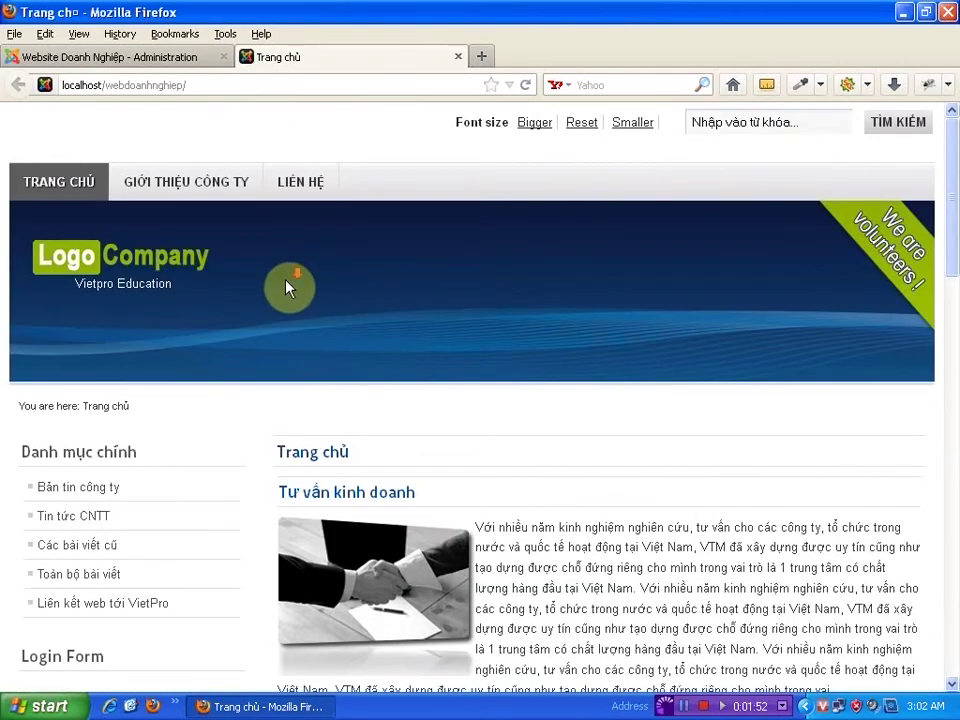
scroll(285, 288, "down", 12)
scroll(285, 289, "up", 11)
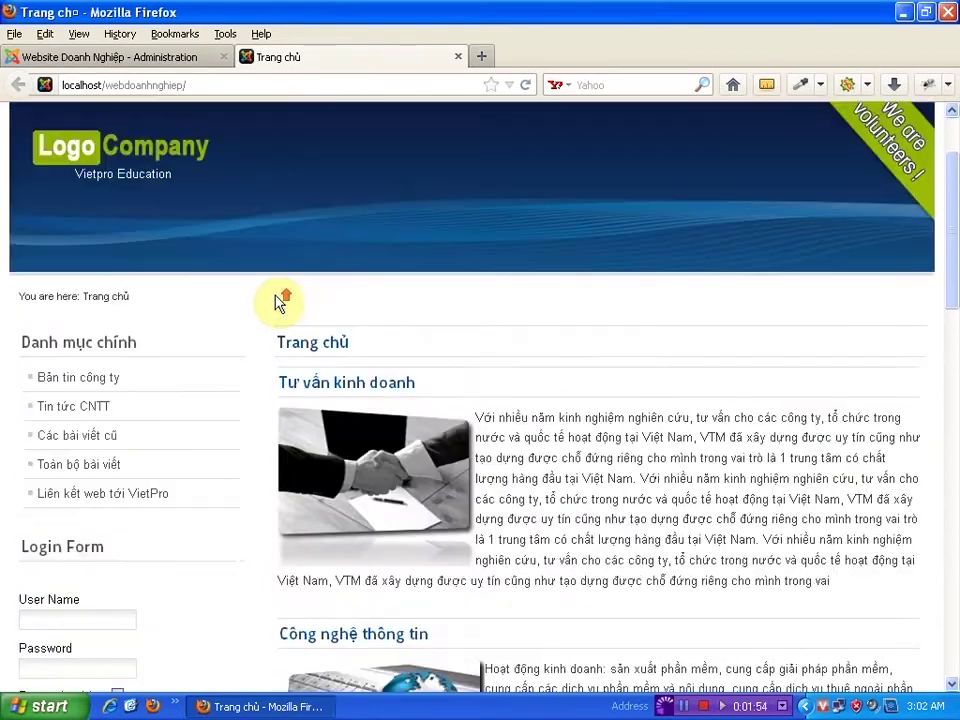
scroll(279, 304, "up", 2)
left_click_drag(955, 200, 926, 189)
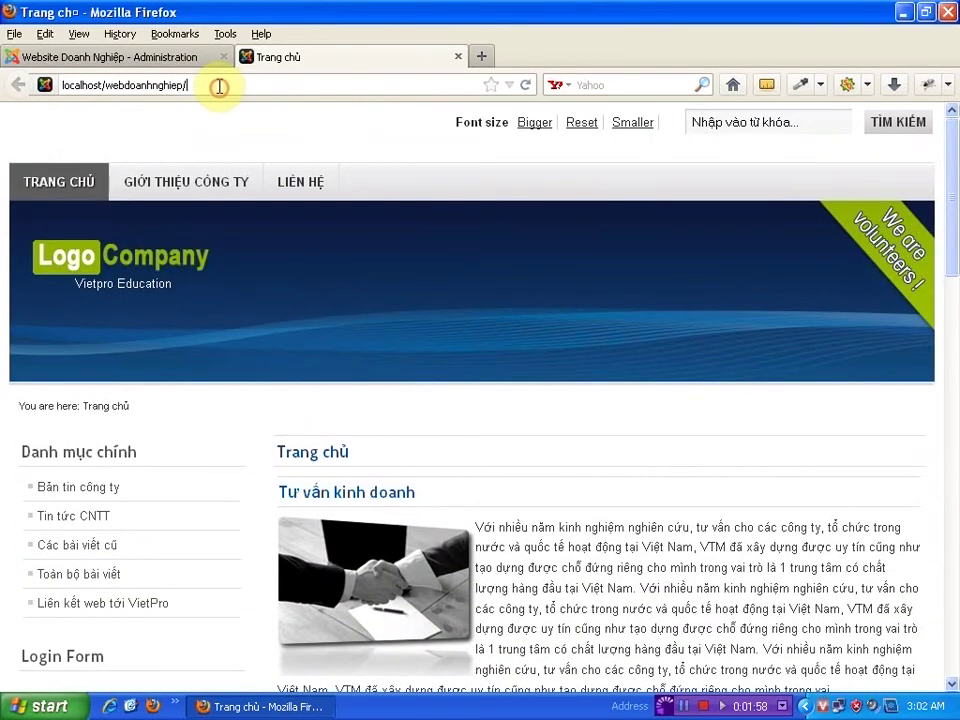
type("?tp=1")
key("Return")
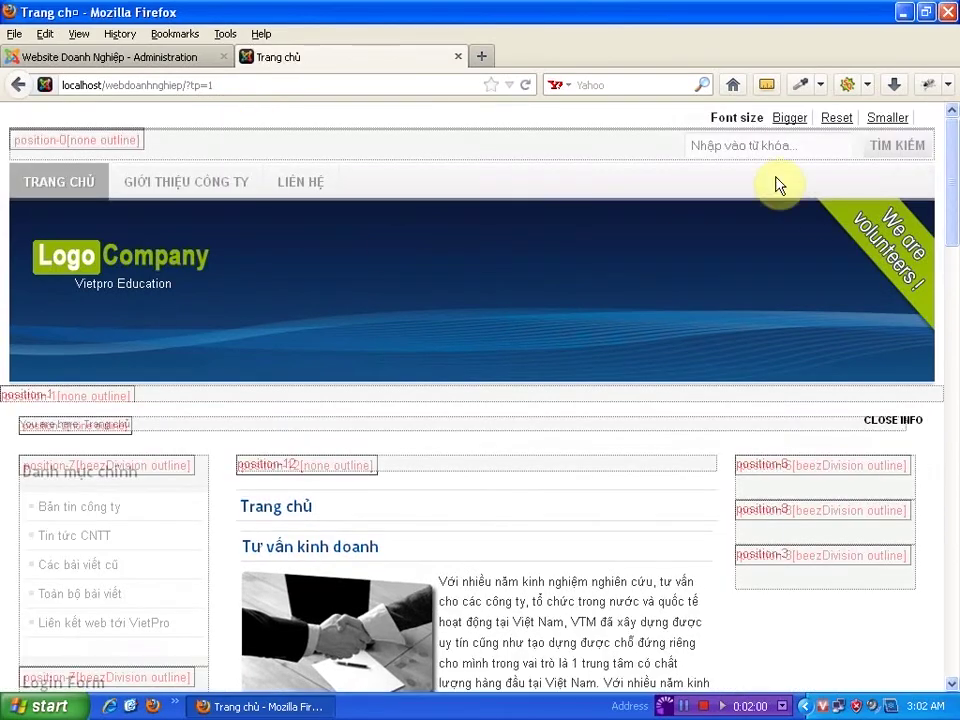
left_click_drag(955, 170, 955, 618)
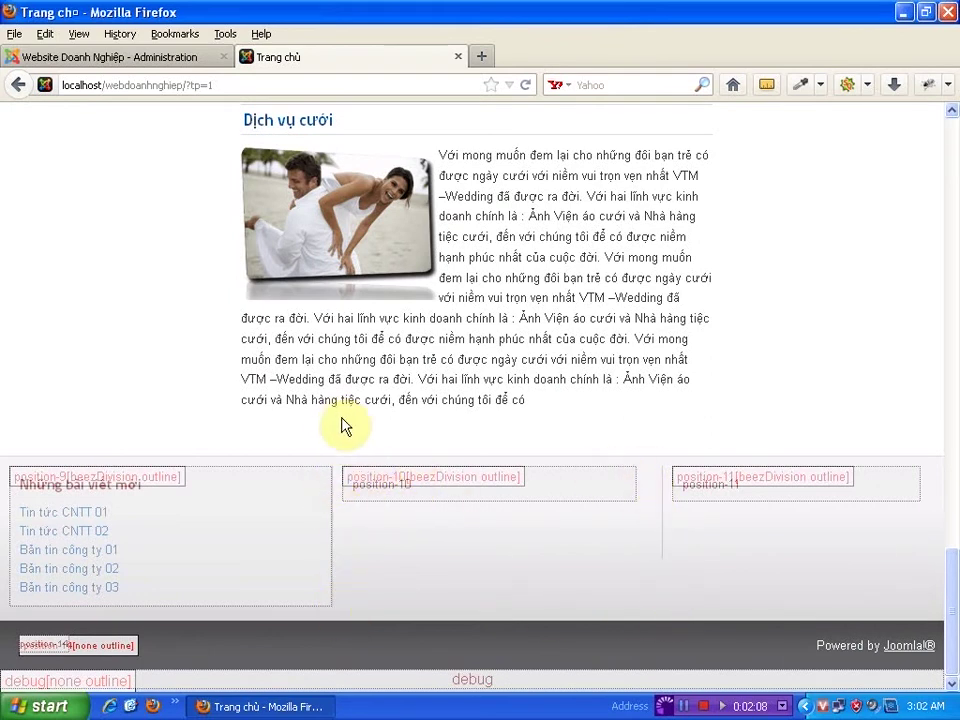
Step: Assign the Most Read Content module to position-10 from the beez_20 template's positions and save it
left_click(141, 57)
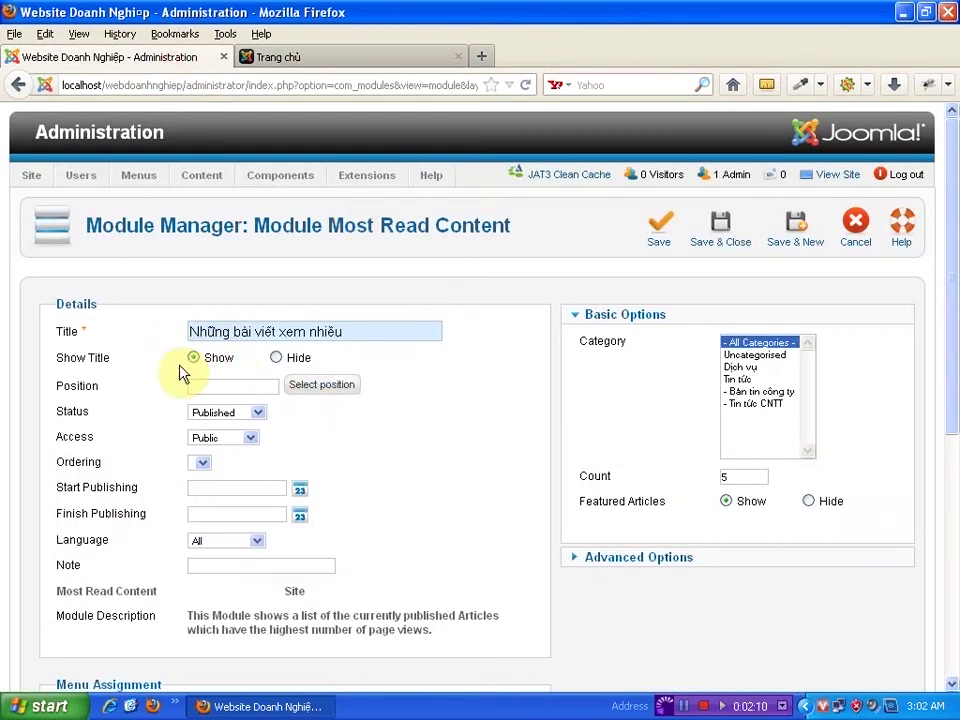
left_click(324, 390)
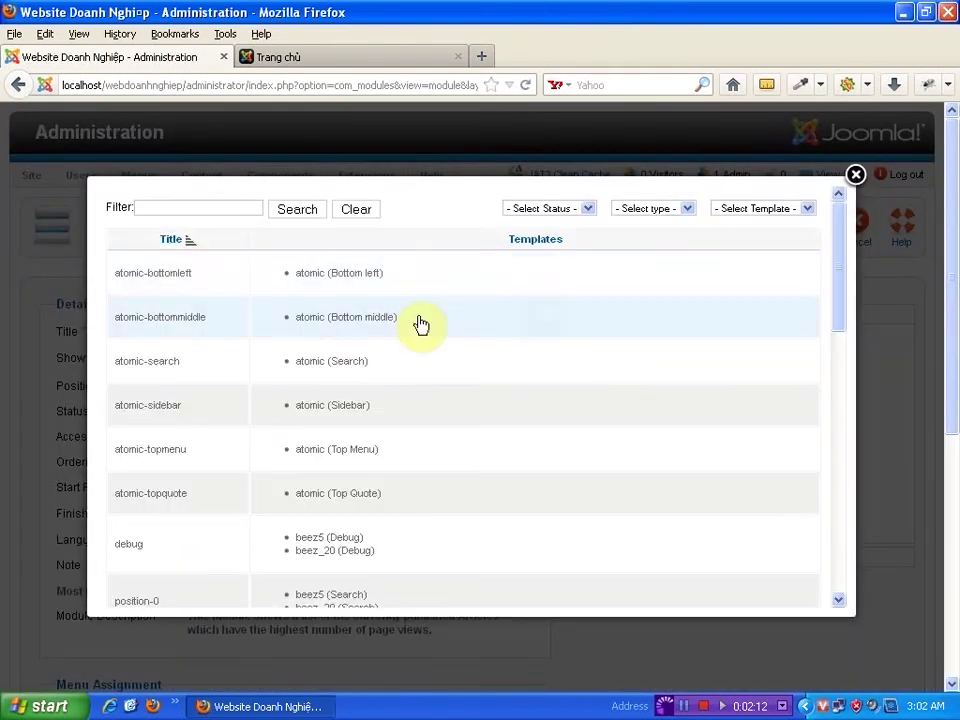
left_click(806, 208)
left_click(797, 262)
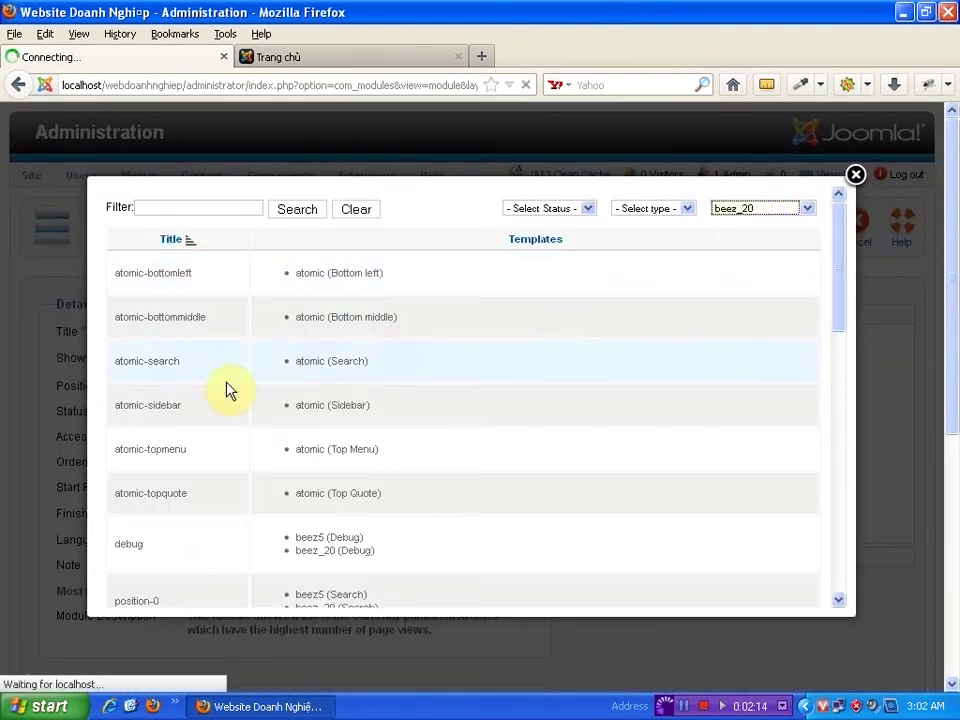
left_click(180, 412)
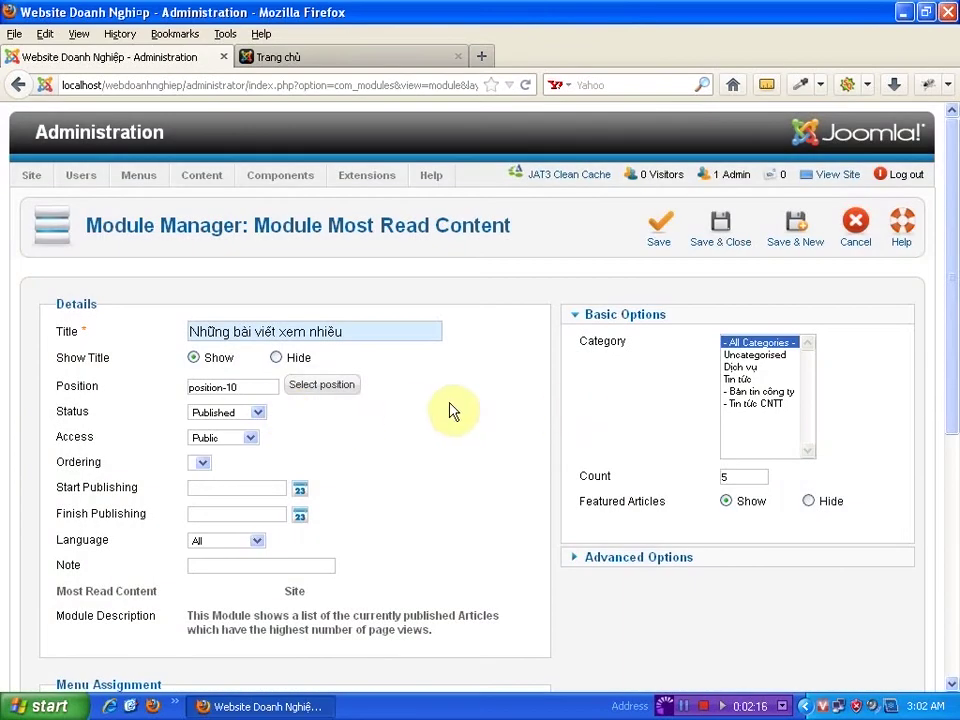
left_click(658, 233)
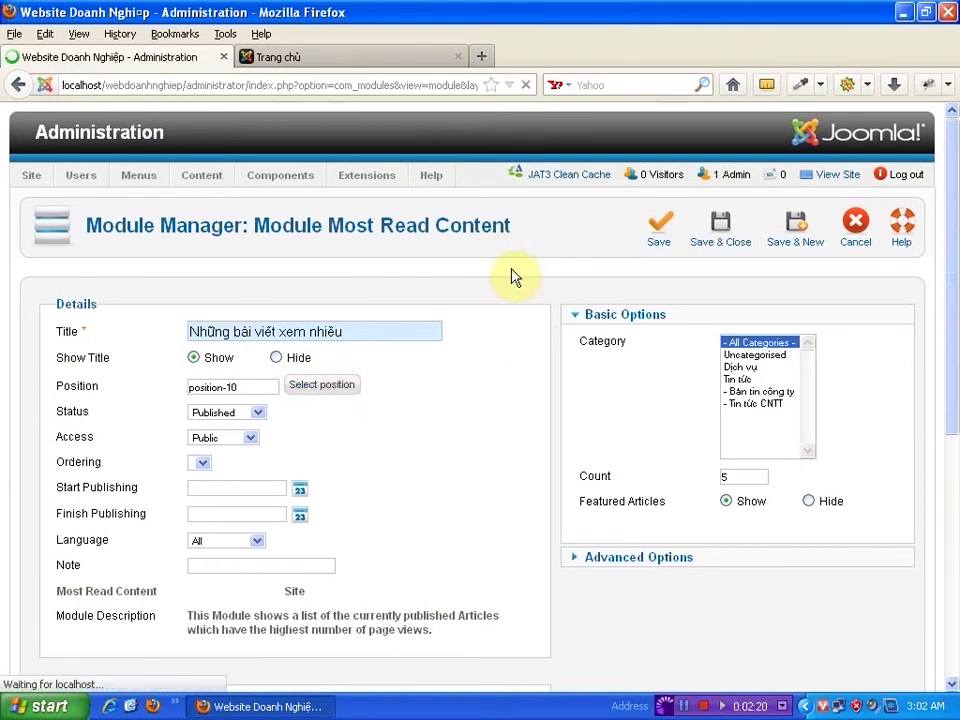
scroll(509, 288, "down", 2)
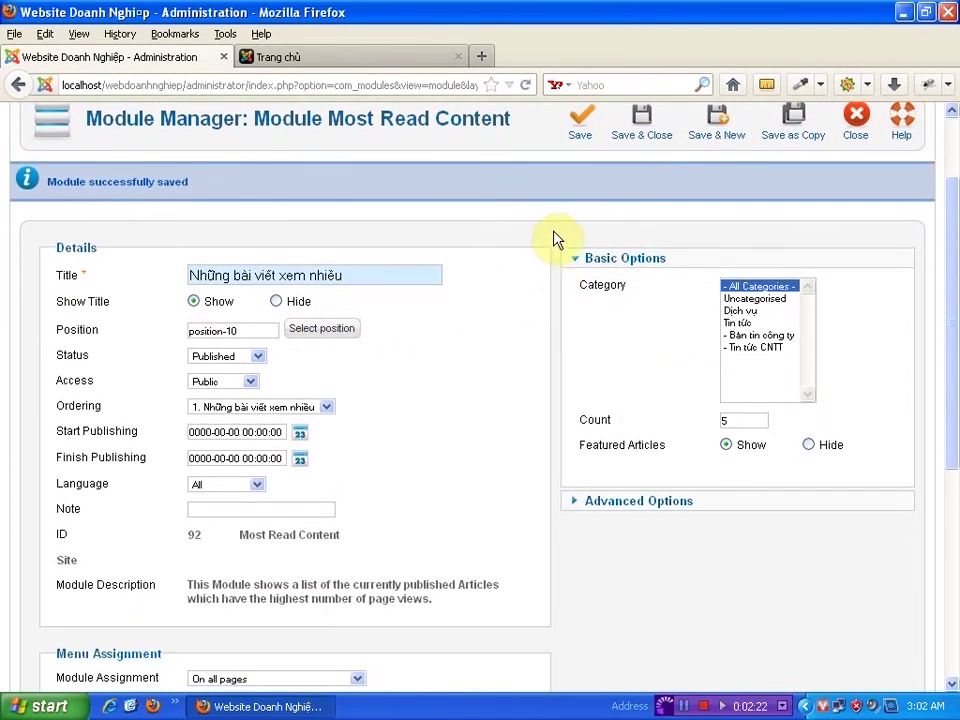
Step: Close the position info on the site's front page and check the most-read module in the footer
left_click(349, 58)
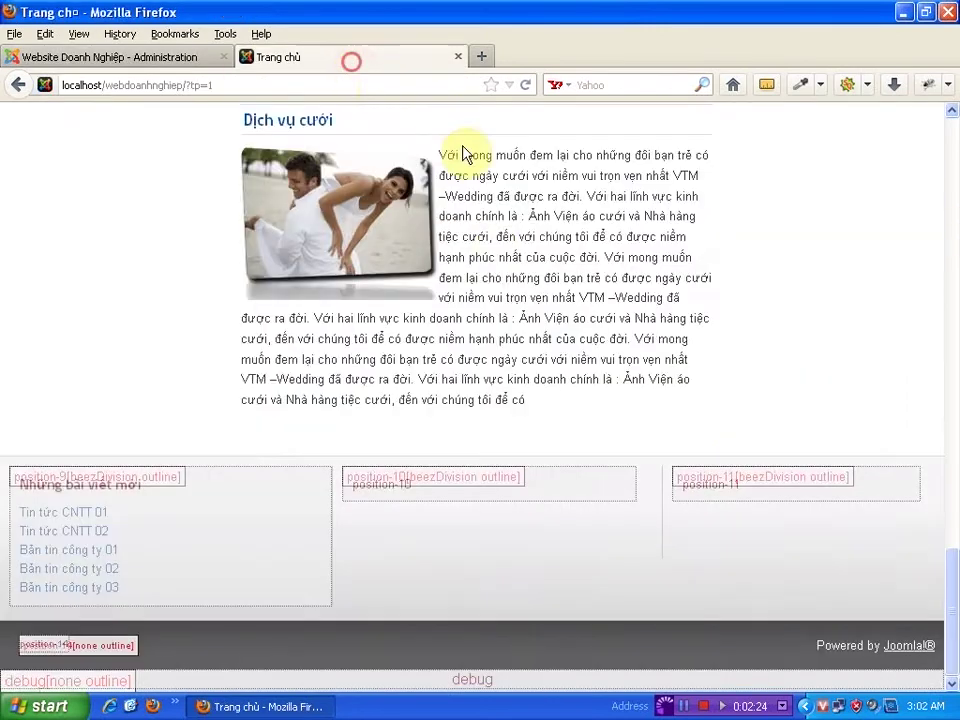
scroll(495, 255, "up", 15)
scroll(486, 251, "up", 4)
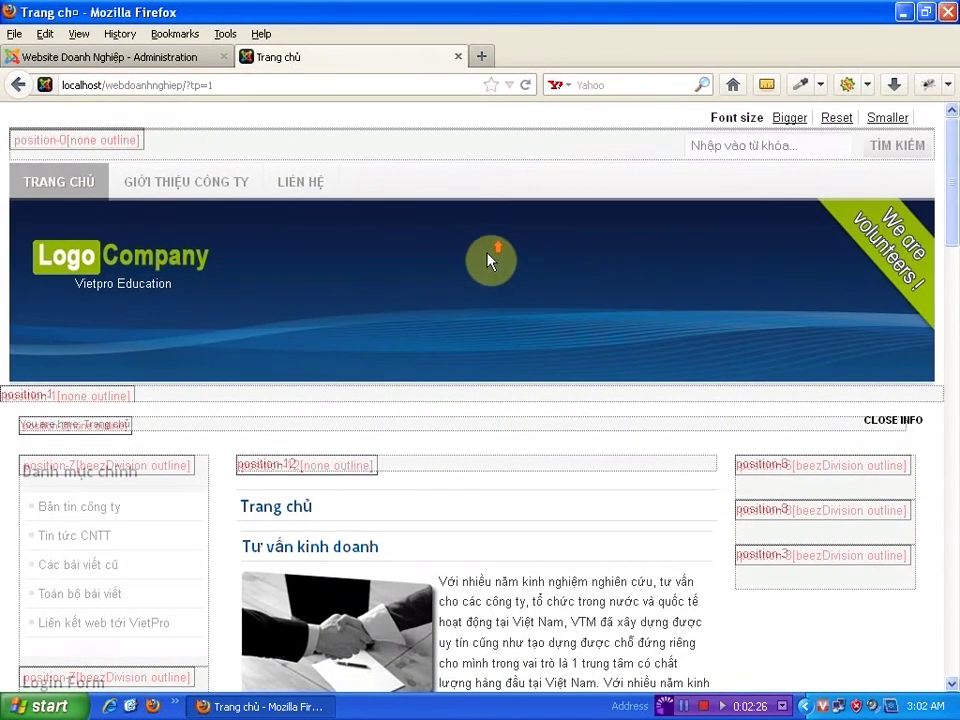
left_click(869, 421)
left_click_drag(948, 205, 949, 625)
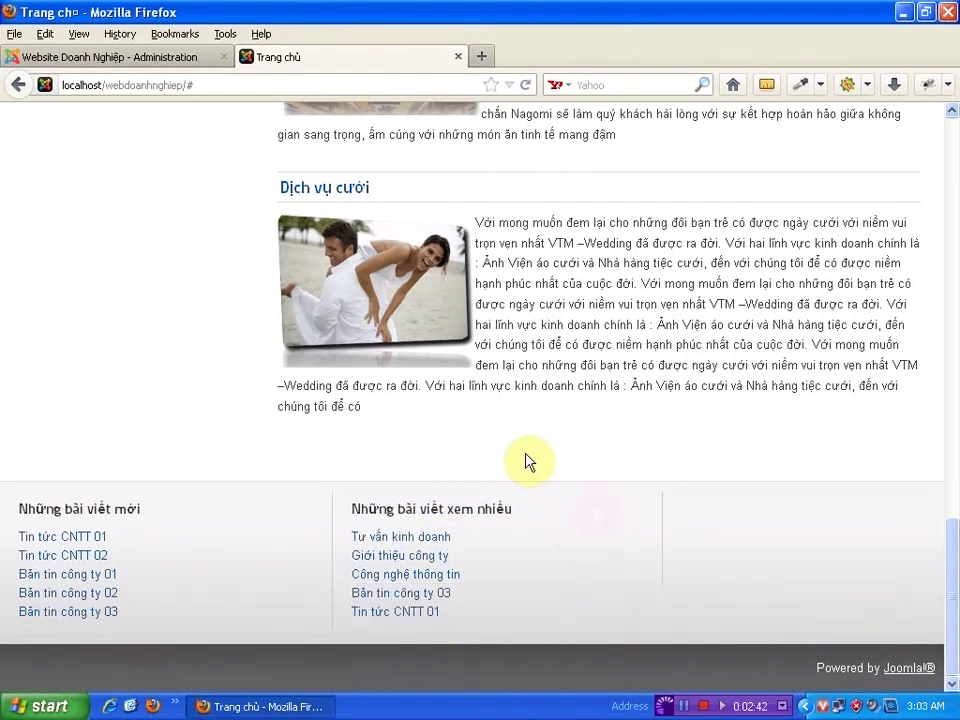
Step: Restrict the most-read module to the Bản tin công ty category, save it and reload the site's front page
left_click(190, 57)
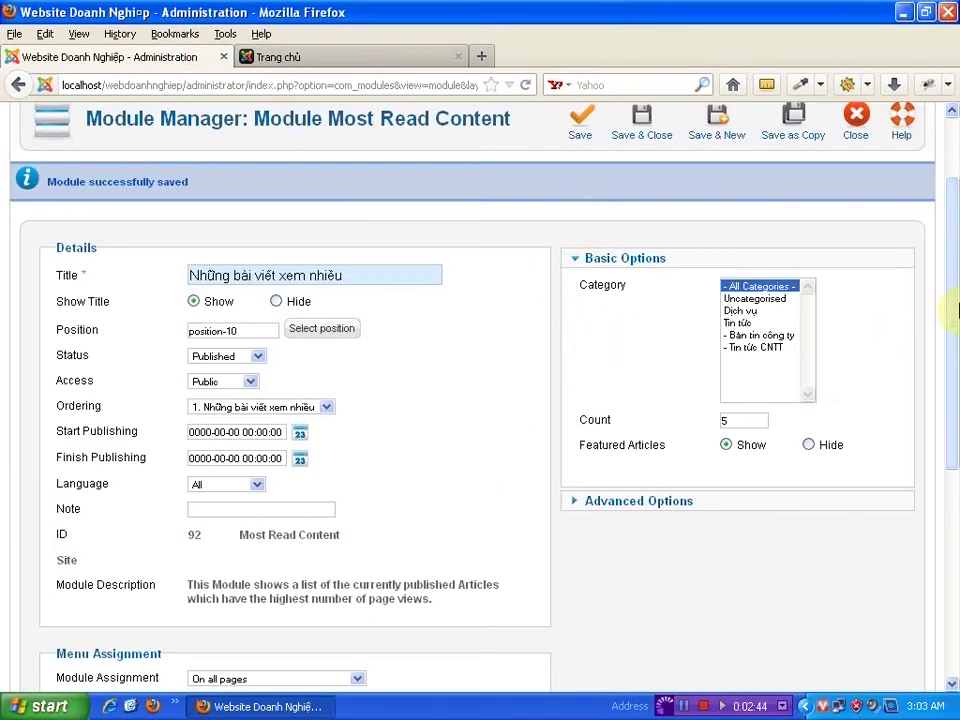
scroll(950, 302, "up", 2)
scroll(950, 302, "down", 2)
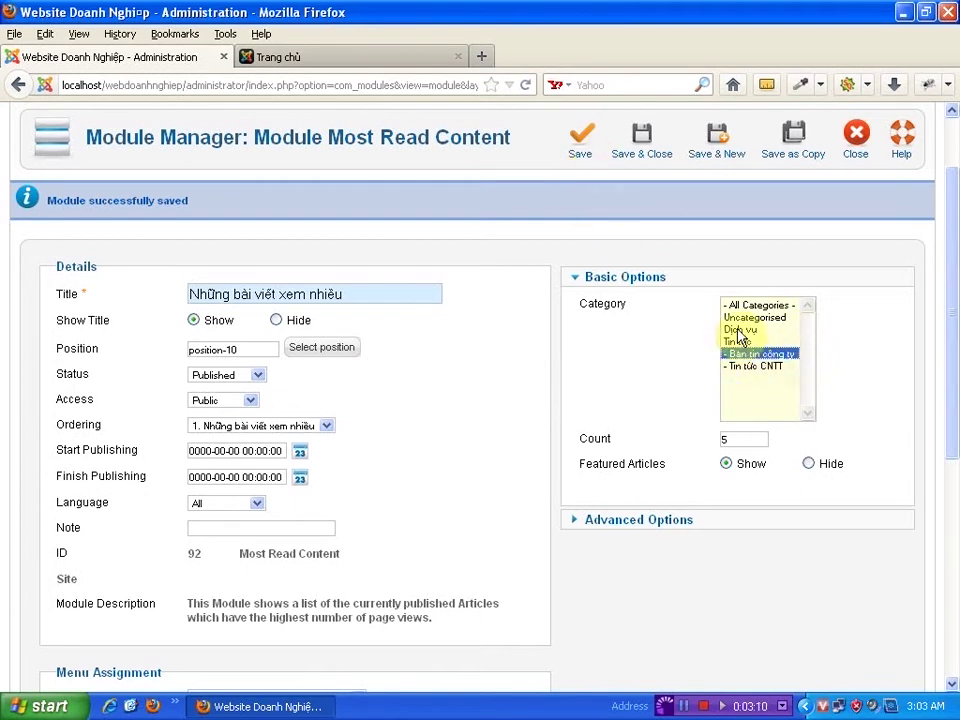
left_click(580, 146)
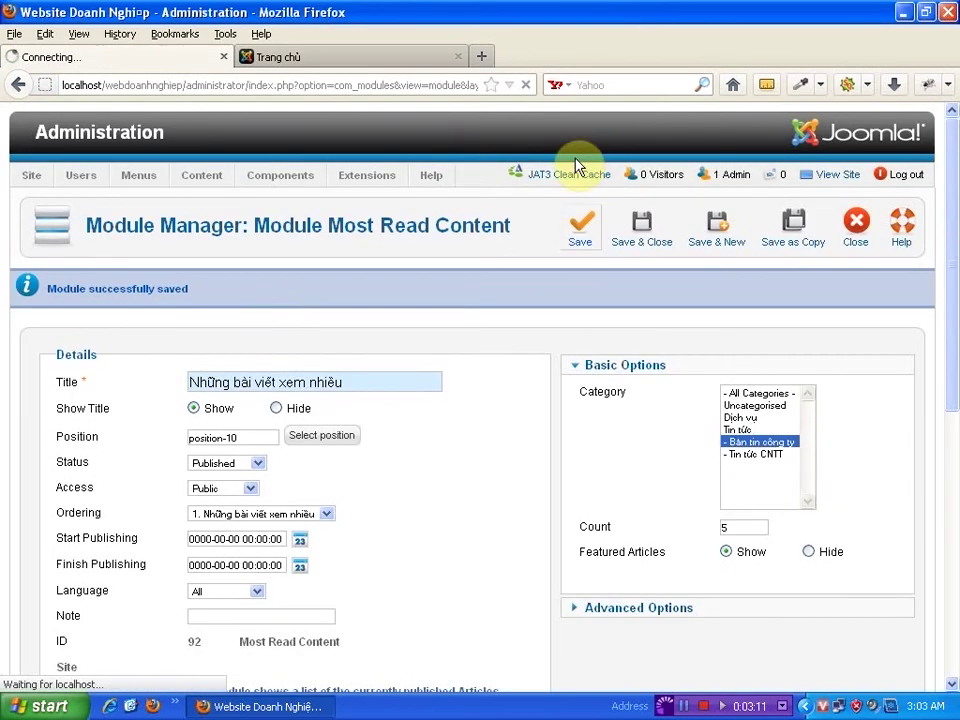
left_click(350, 57)
left_click(525, 84)
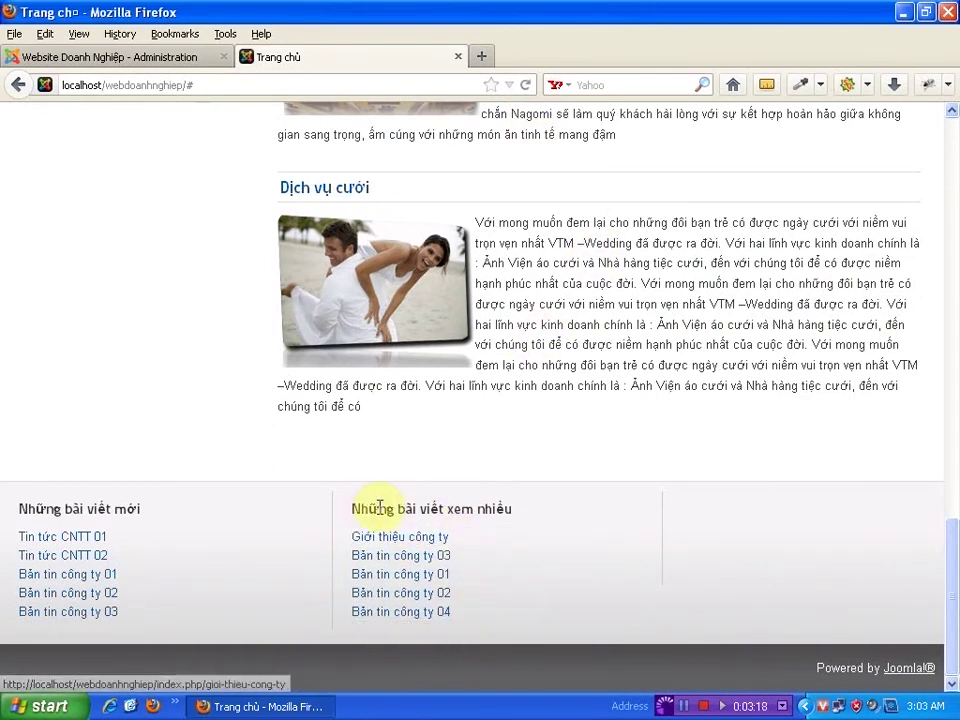
Step: Add the Tin tức CNTT category to the module's selection, save it and reload the site's front page
left_click(182, 60)
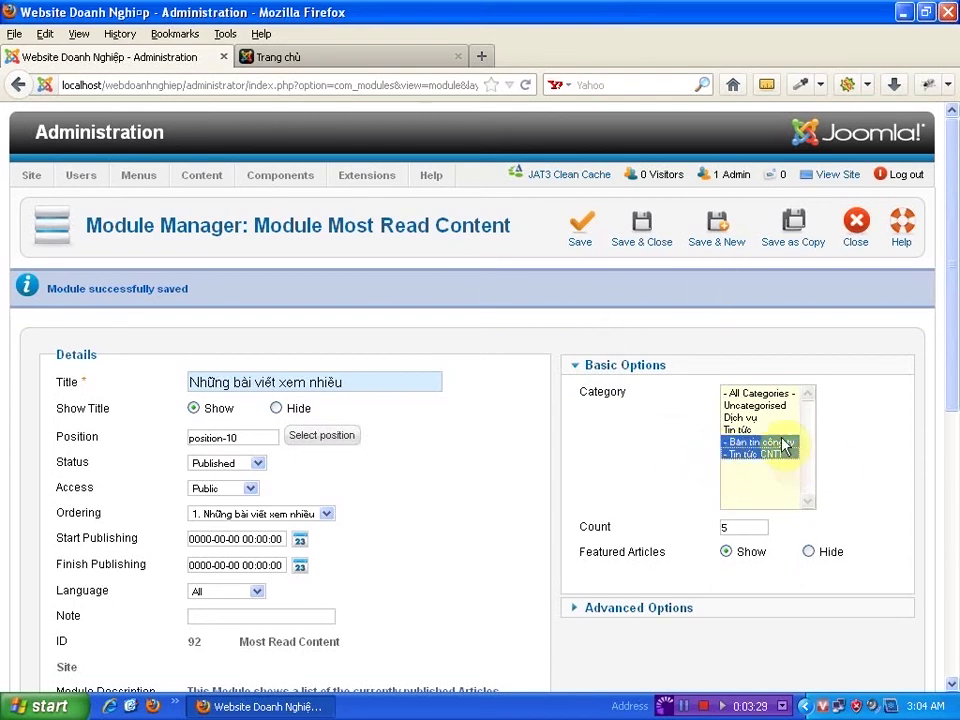
left_click(584, 226)
left_click(340, 57)
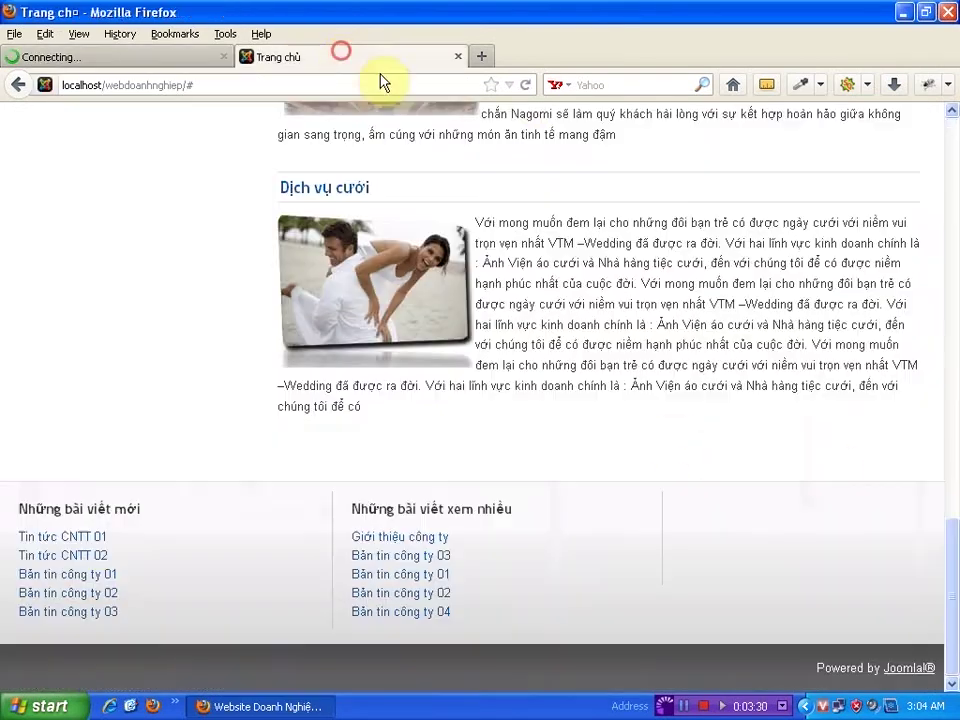
left_click(524, 85)
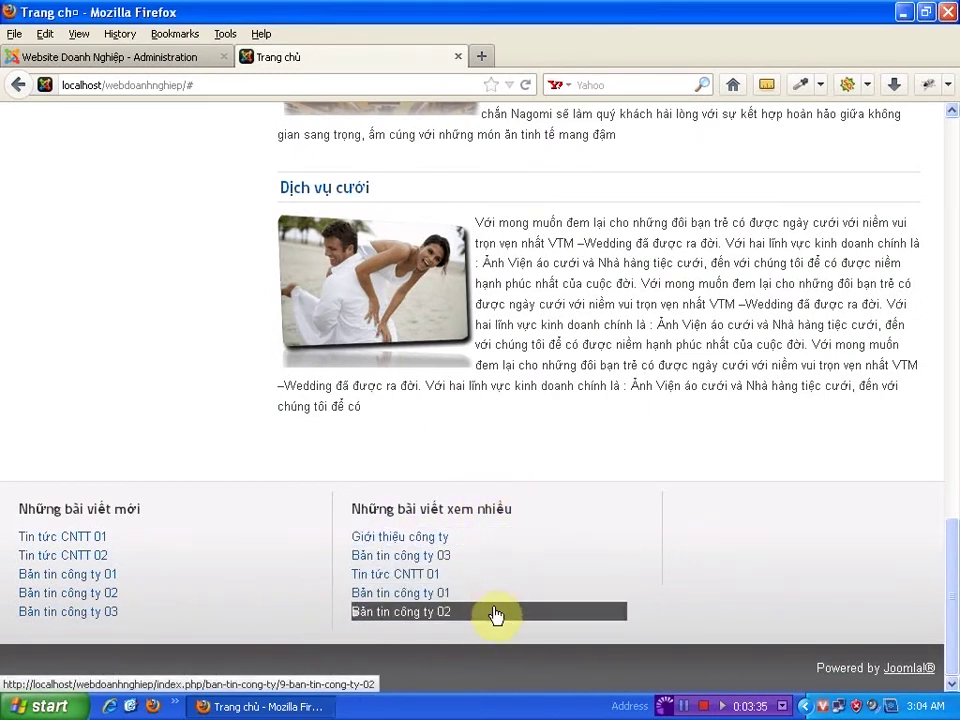
Step: Compare the module's category and count settings with the most-read article list in the site's footer
left_click(165, 58)
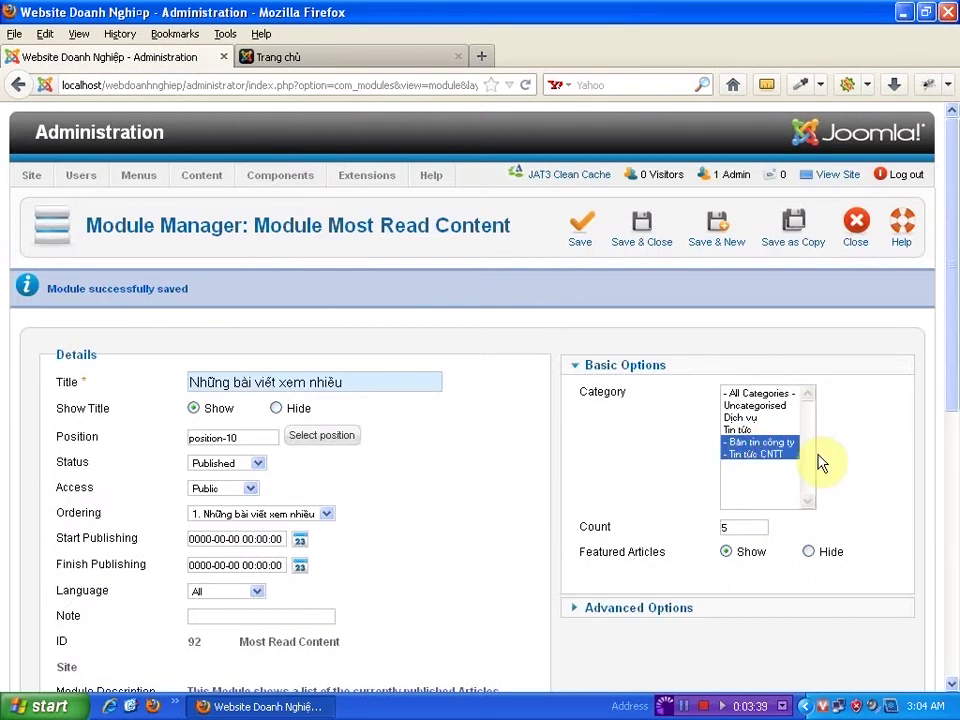
left_click(343, 57)
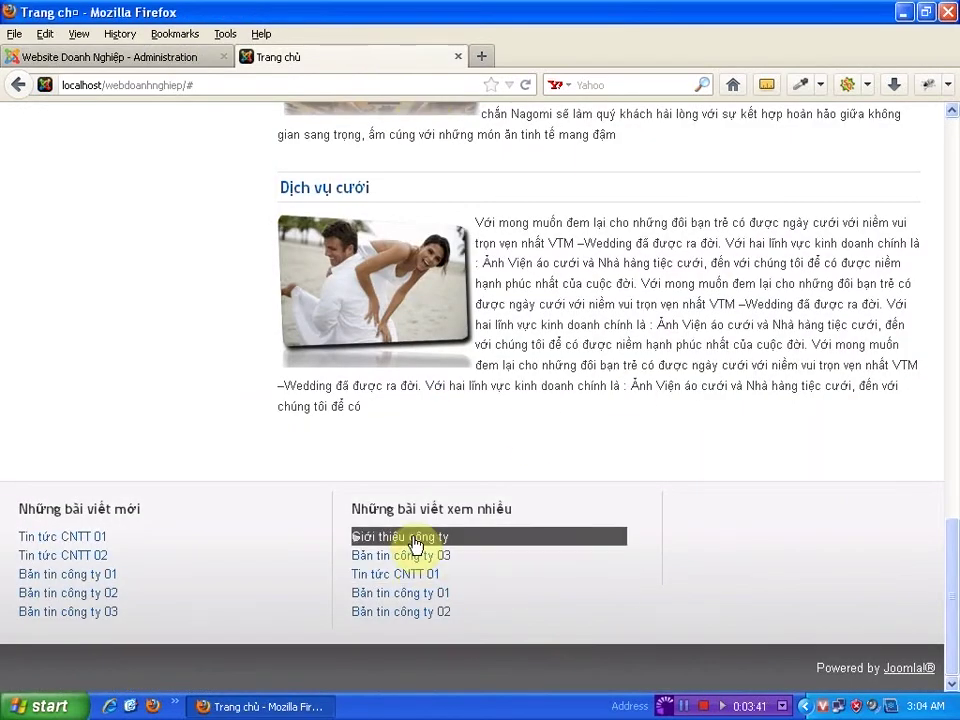
left_click(110, 57)
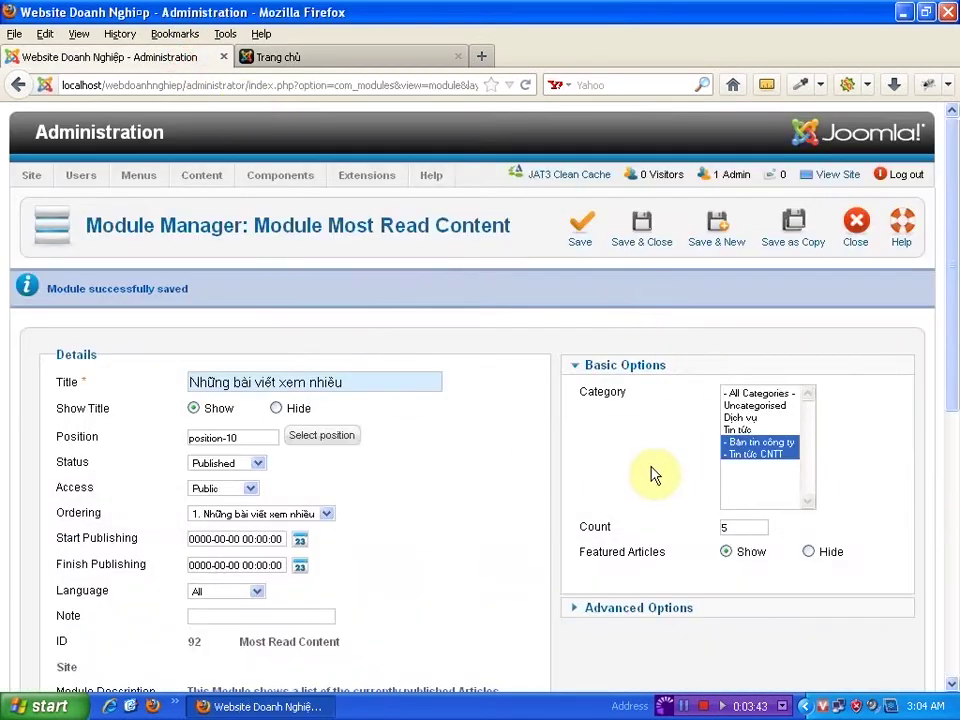
left_click_drag(954, 354, 954, 439)
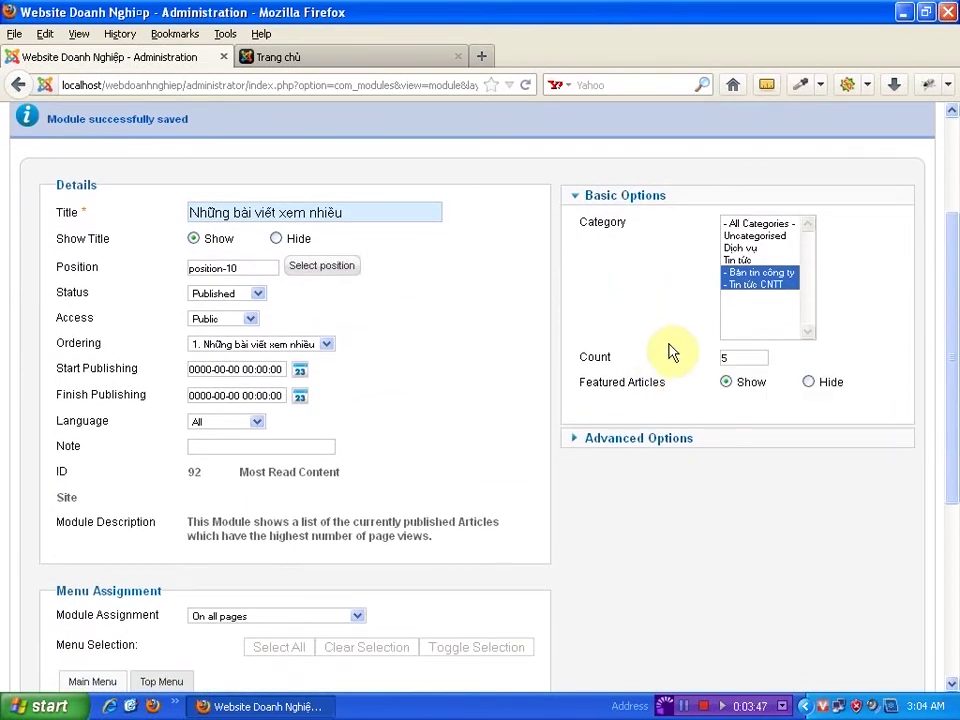
scroll(655, 333, "up", 2)
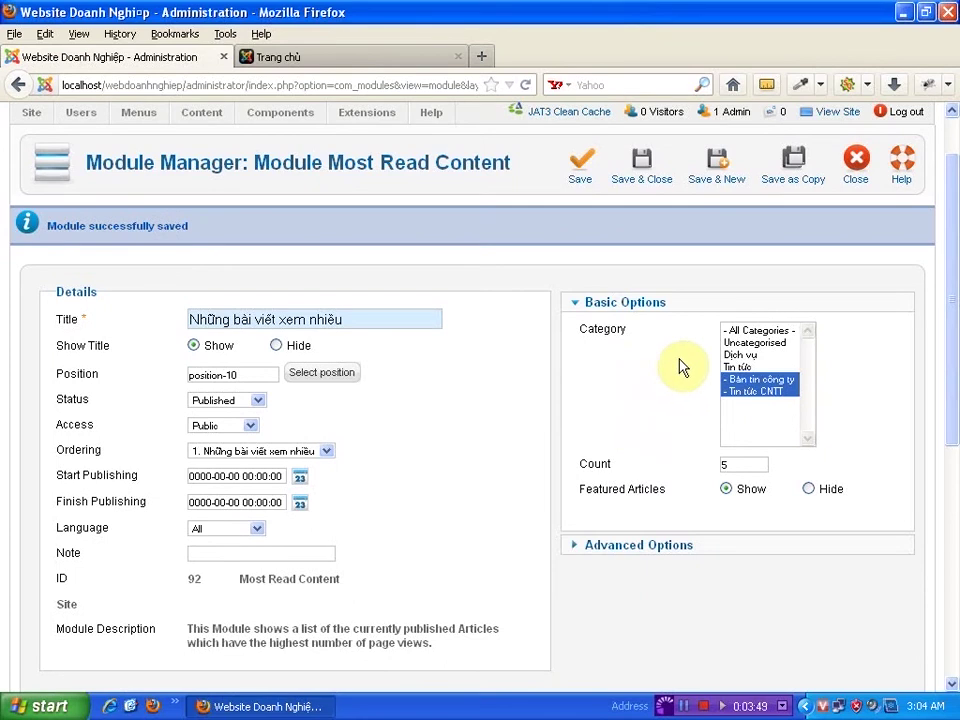
double_click(729, 464)
left_click(697, 467)
left_click(411, 60)
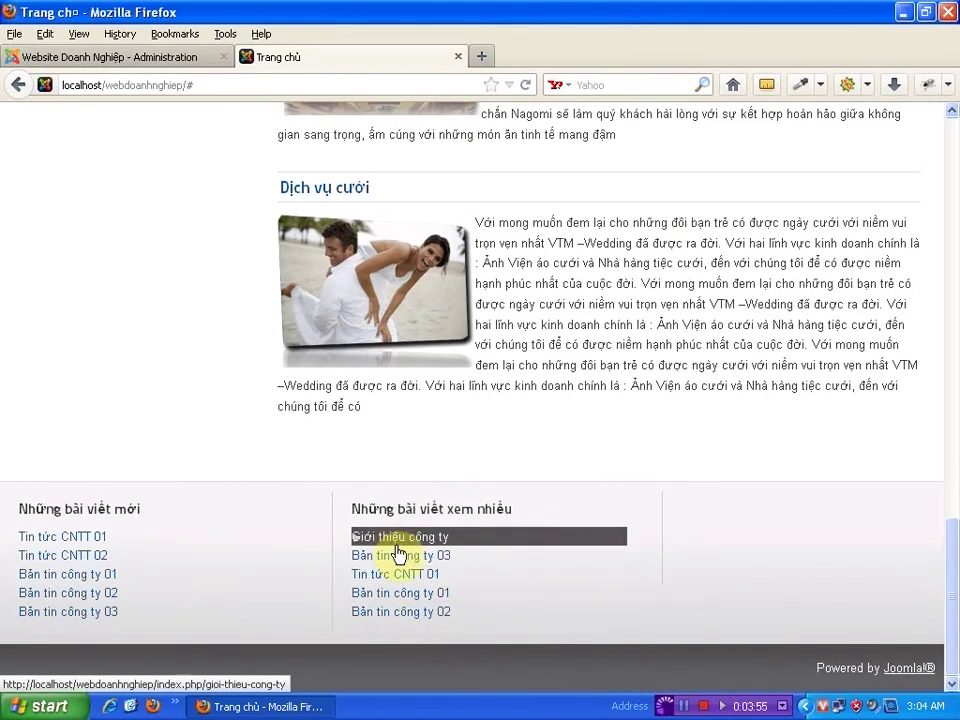
left_click(190, 52)
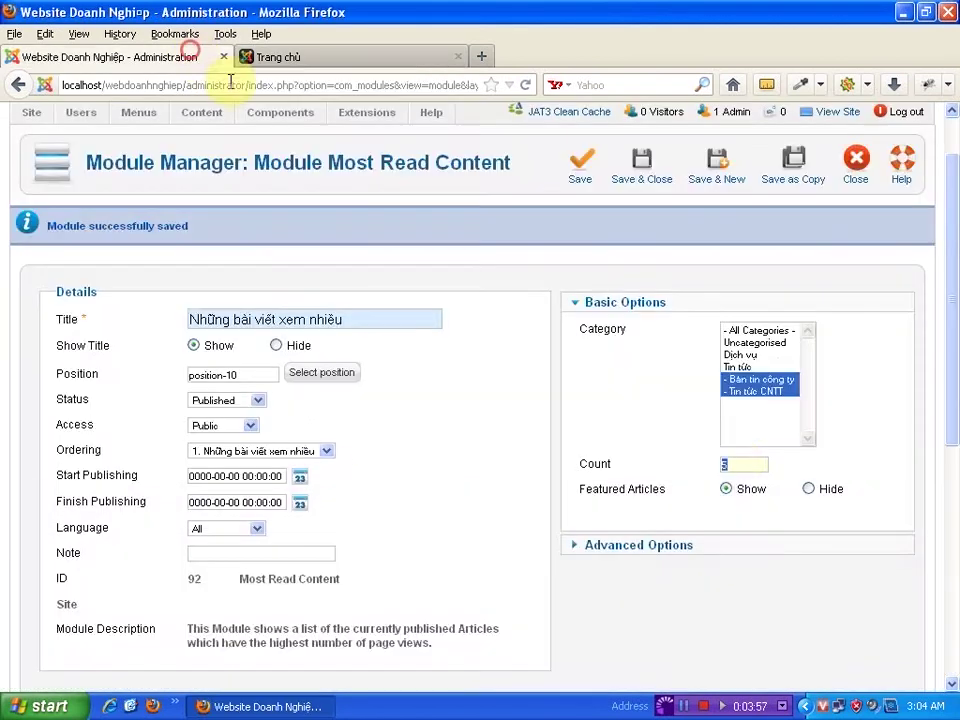
Step: Set the most-read module's count to 10, save it and check the article list in the reloaded front page's footer
double_click(739, 463)
type("105")
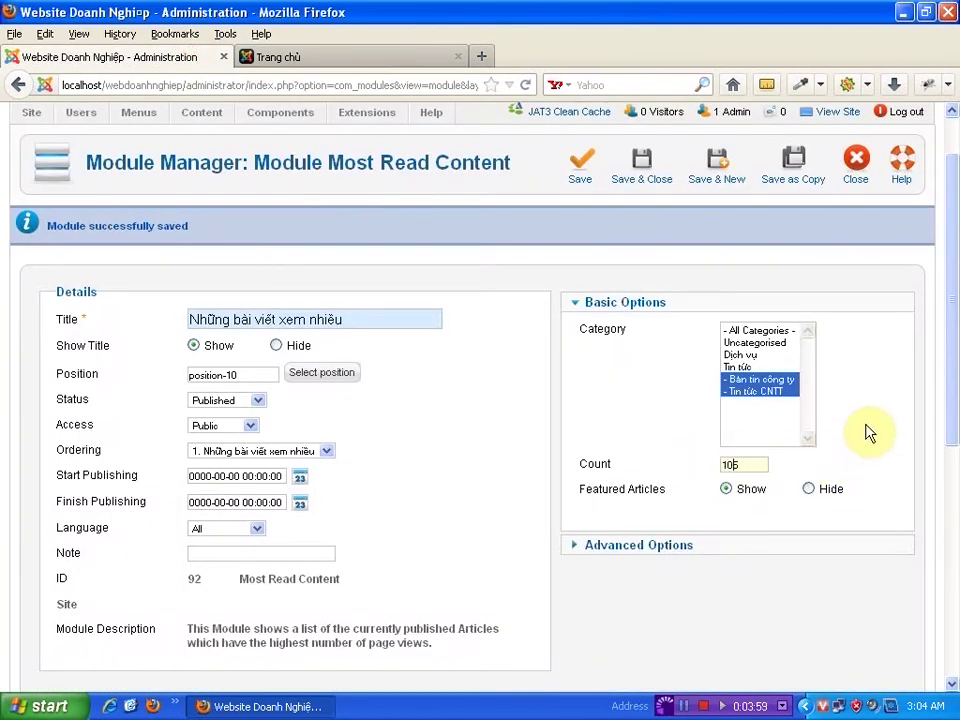
key("BackSpace")
left_click(848, 440)
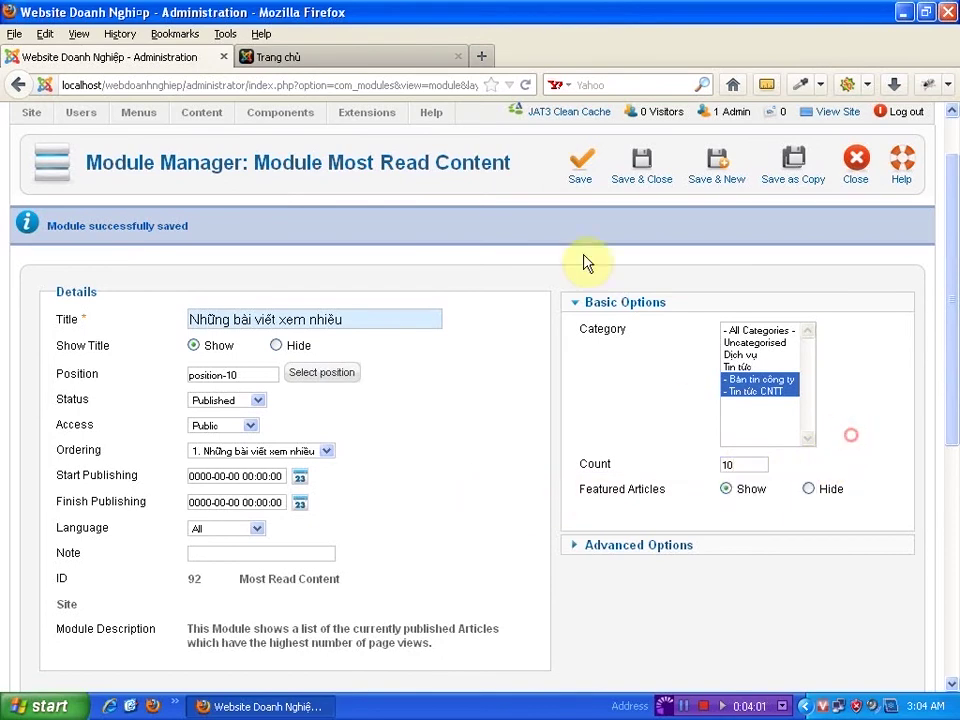
left_click(579, 155)
left_click(366, 56)
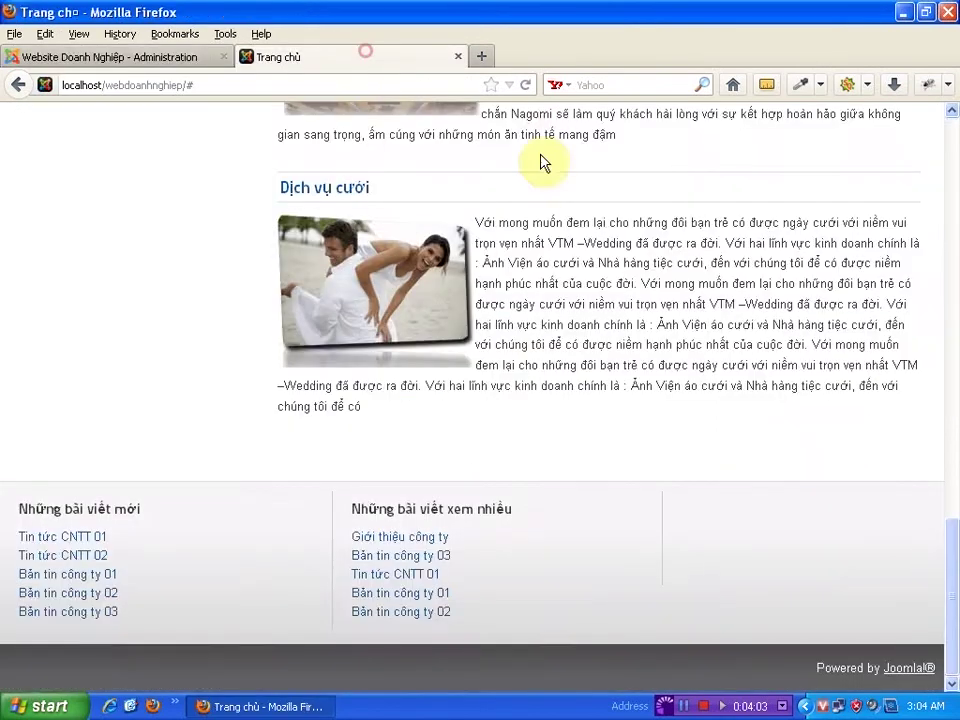
left_click(528, 88)
scroll(544, 461, "down", 2)
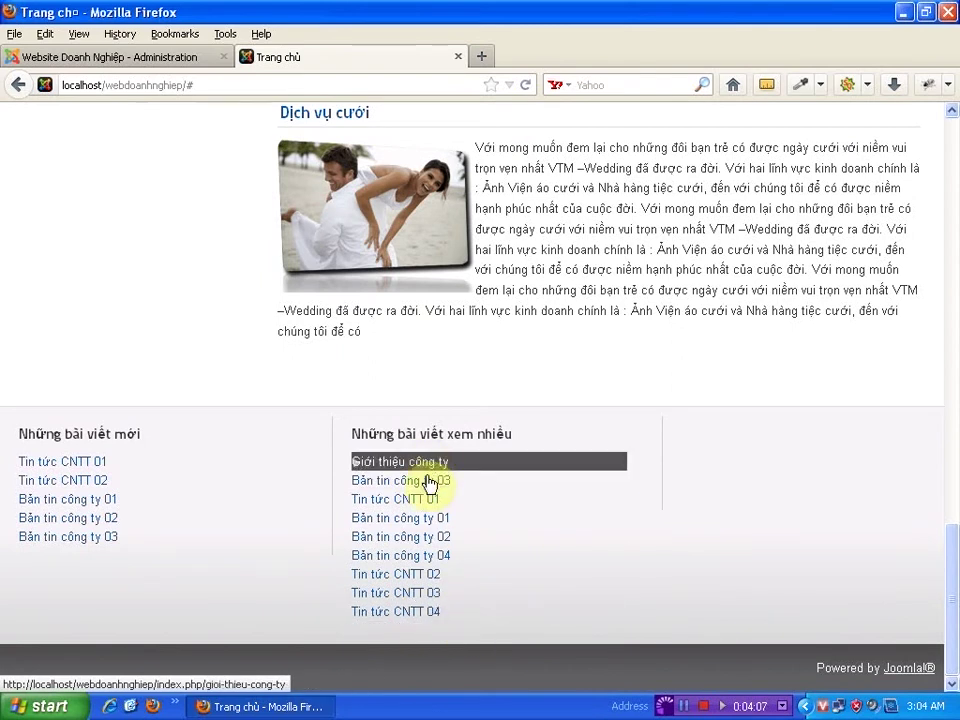
Step: Compare the module's selected categories and Featured Articles option with the articles listed under Những bài viết xem nhiều on the front page
left_click(180, 52)
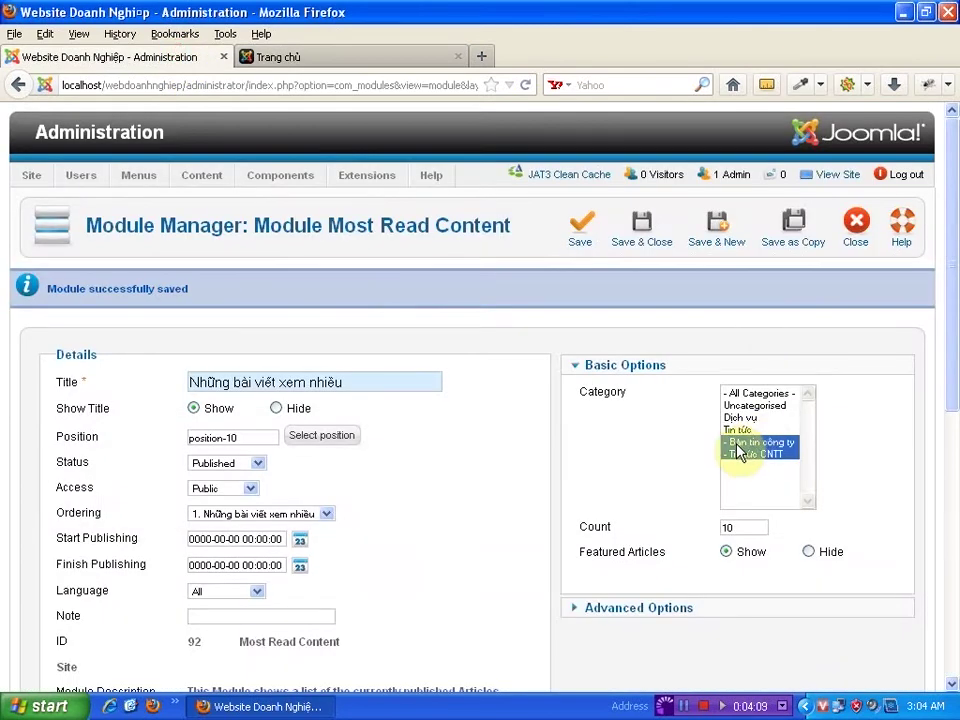
scroll(868, 453, "down", 2)
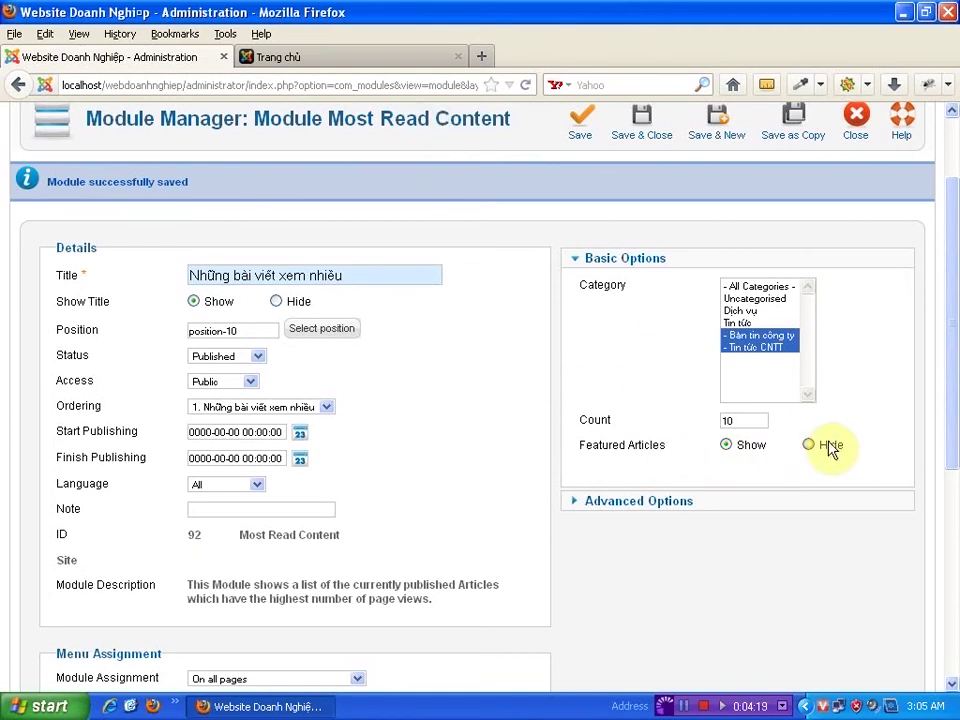
left_click(340, 62)
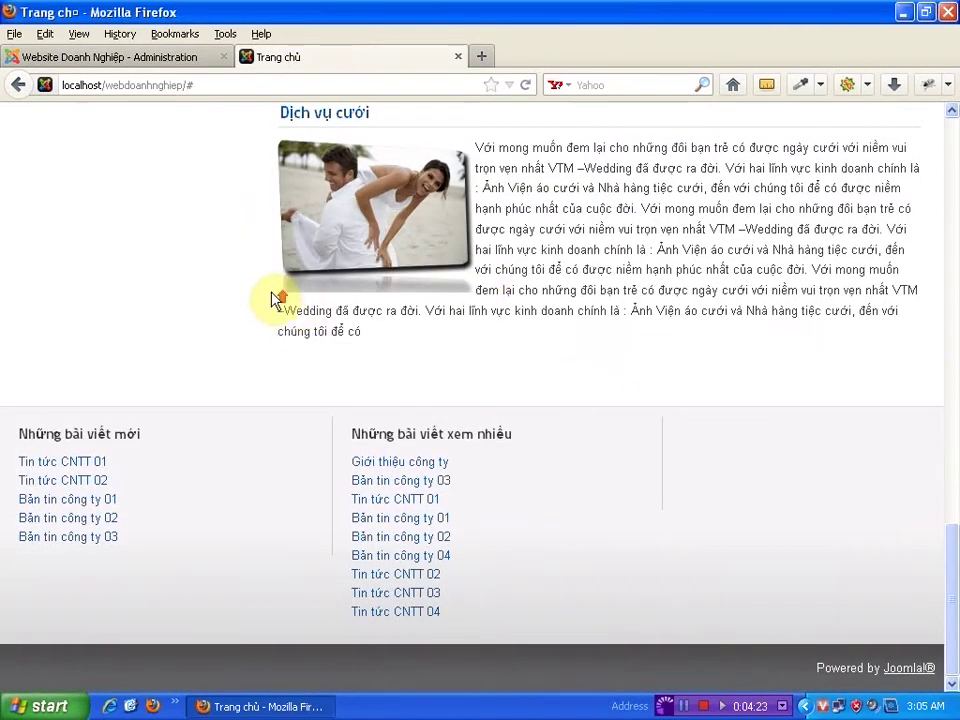
scroll(265, 290, "up", 2)
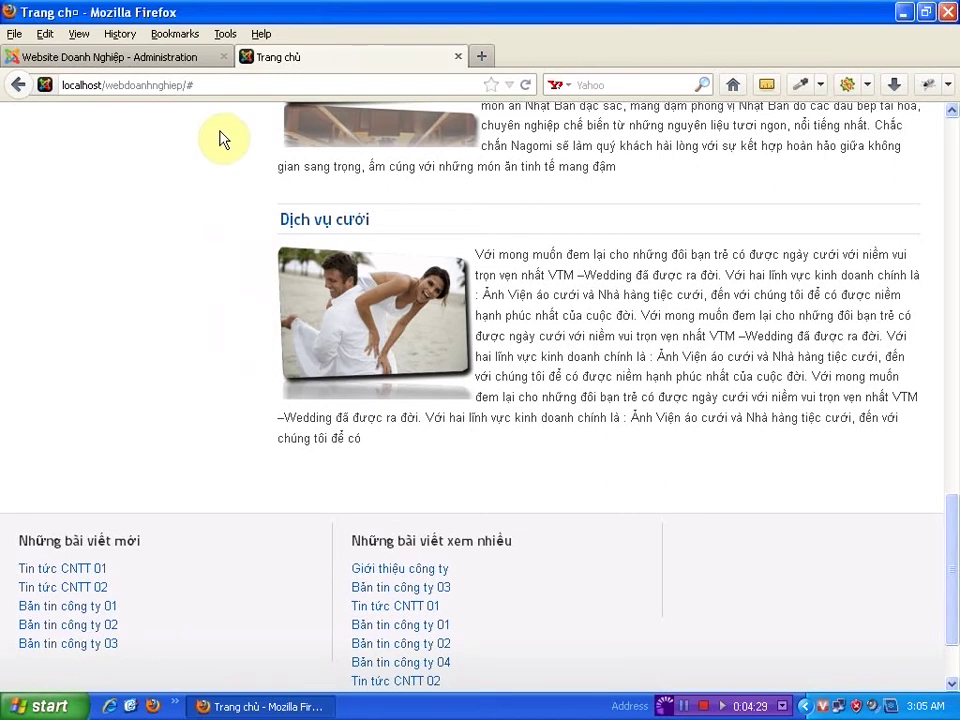
left_click(136, 54)
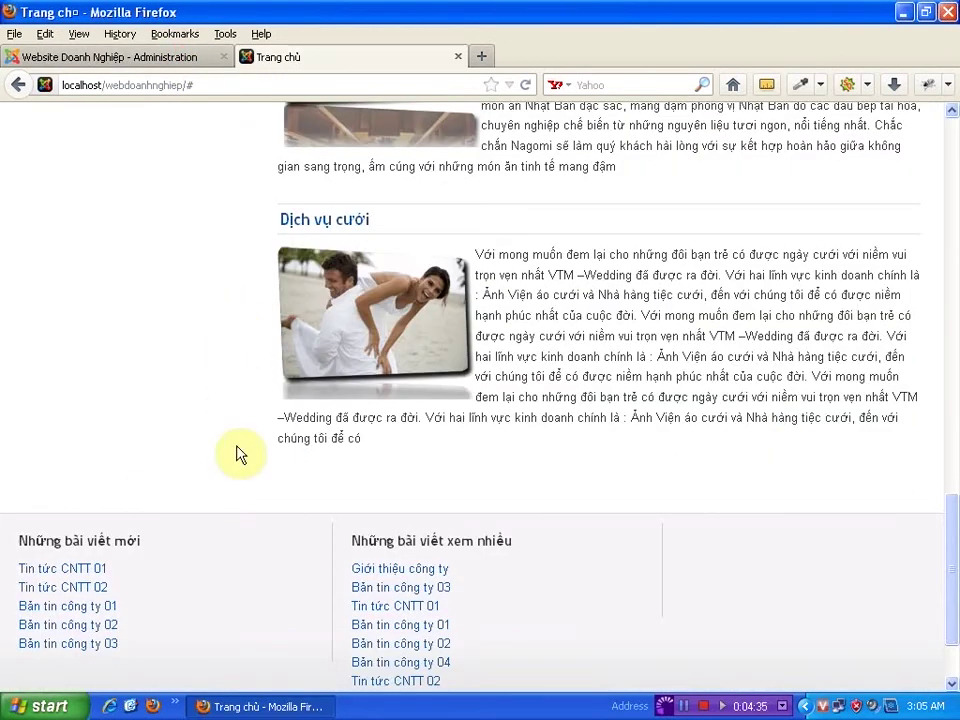
scroll(405, 480, "down", 1)
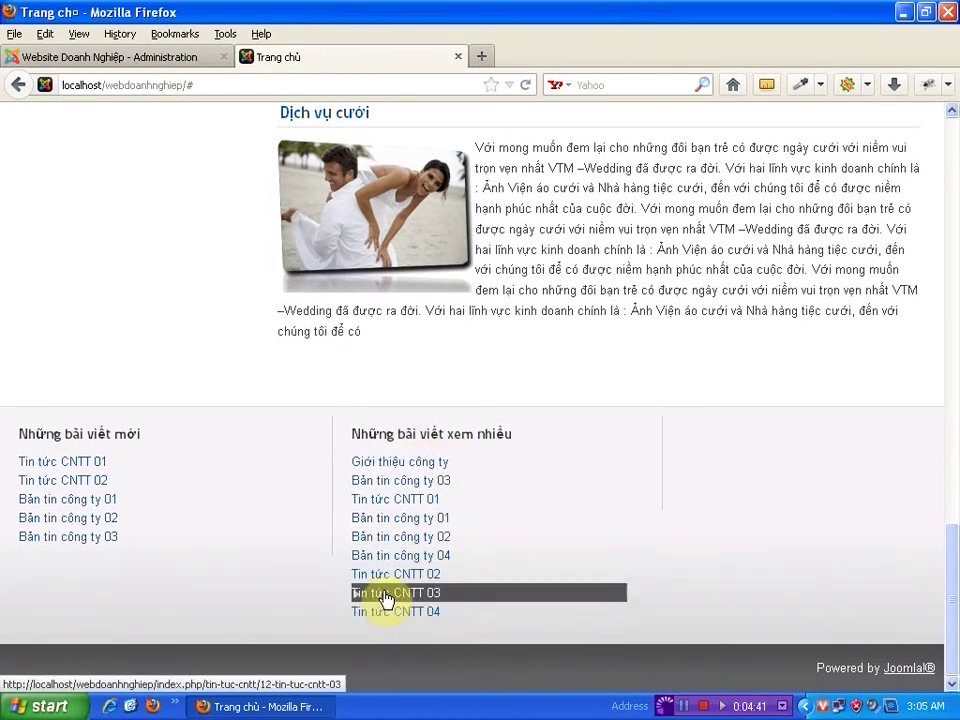
left_click(165, 57)
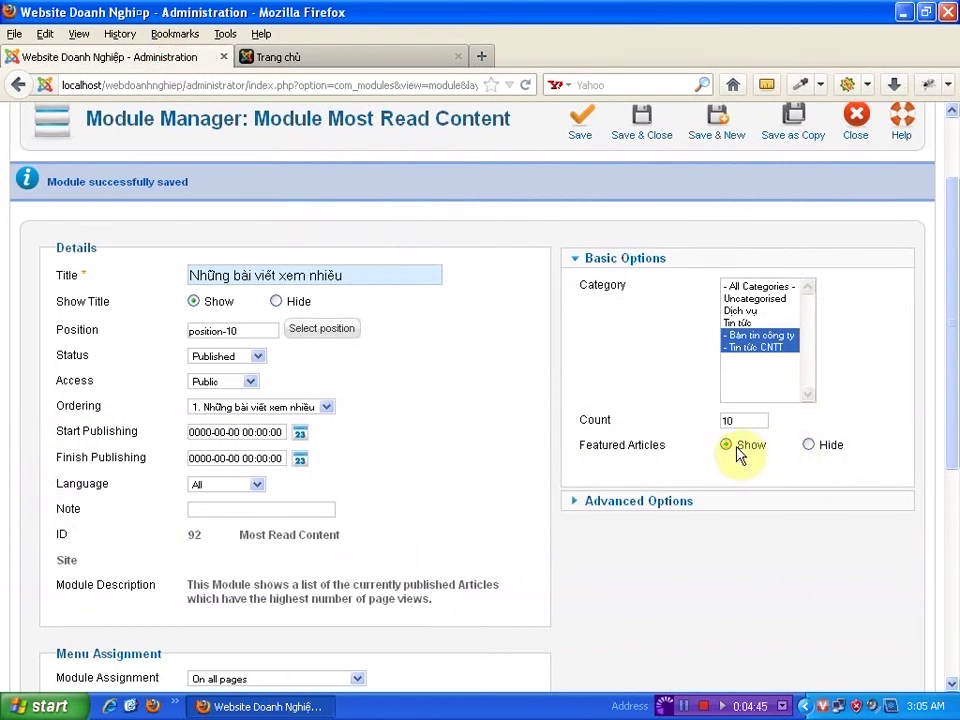
left_click(826, 448)
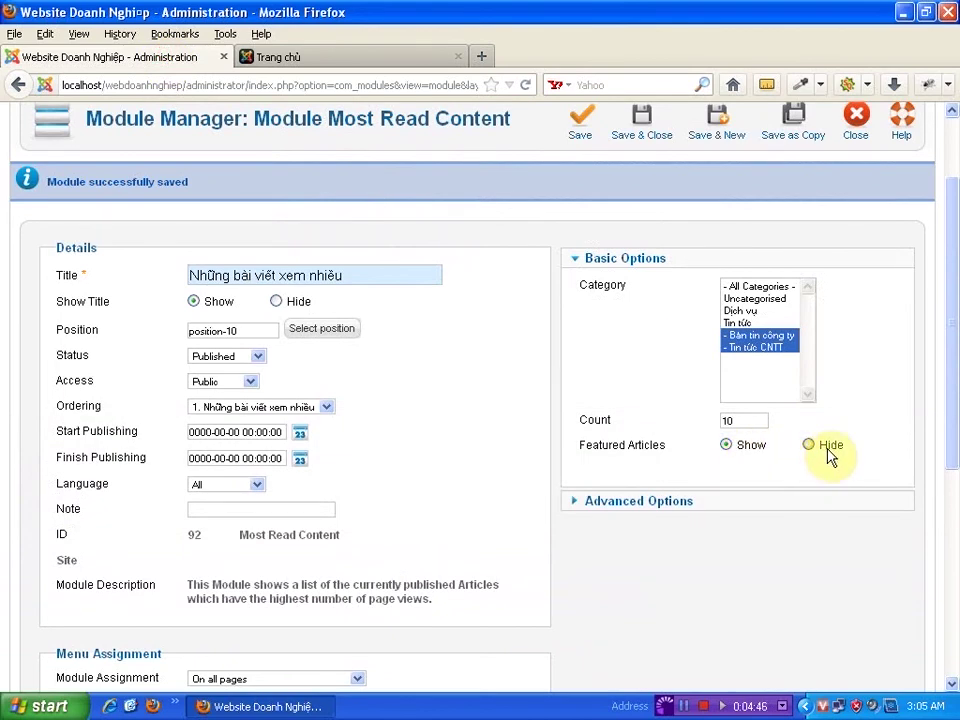
left_click(754, 446)
left_click(360, 58)
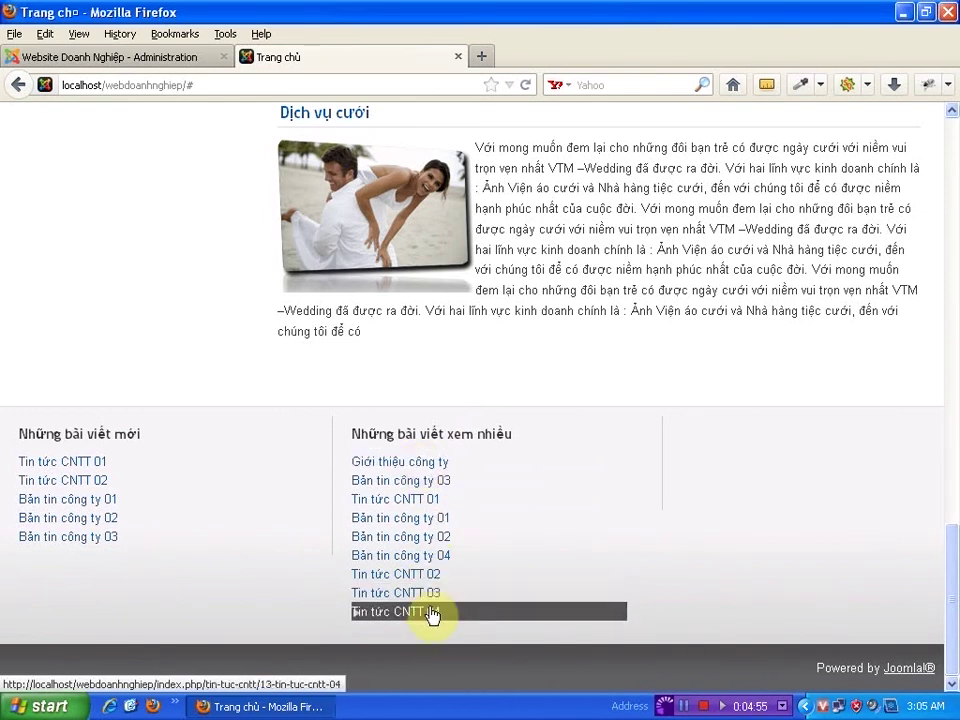
Step: Set the most-read module's count to 5, save it and review both article lists in the reloaded front page's footer
left_click(170, 57)
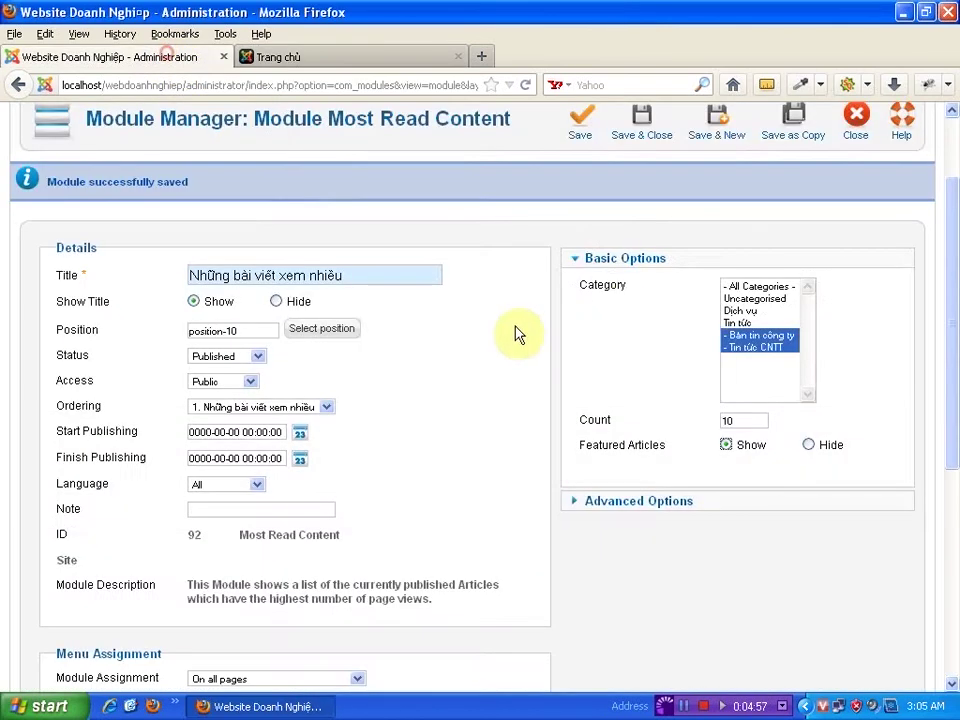
double_click(738, 421)
type("5")
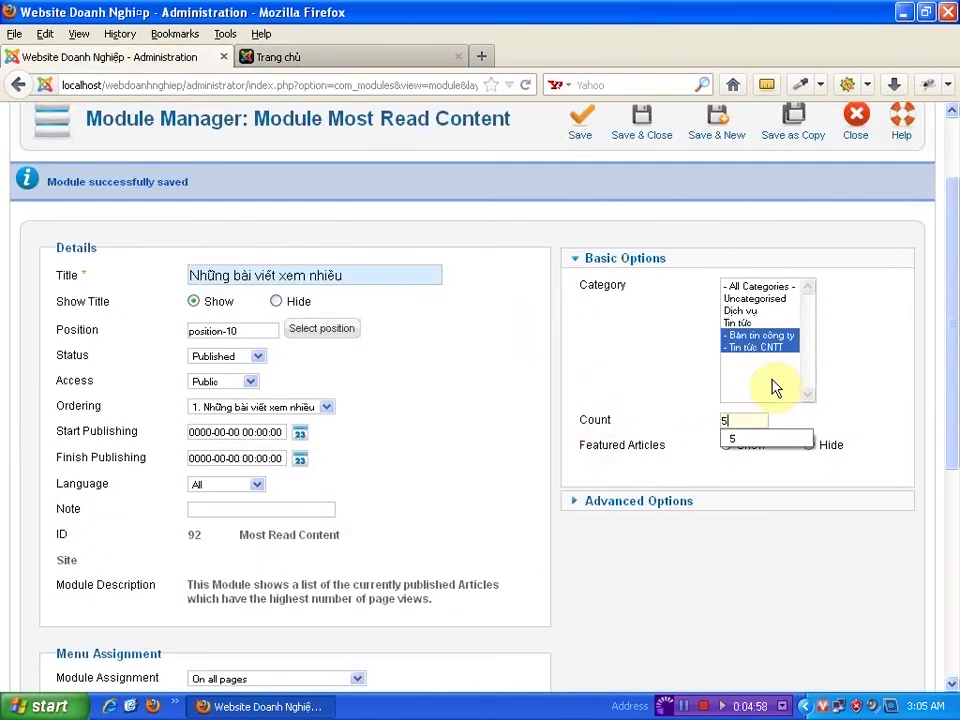
left_click(580, 127)
left_click(372, 57)
left_click(523, 87)
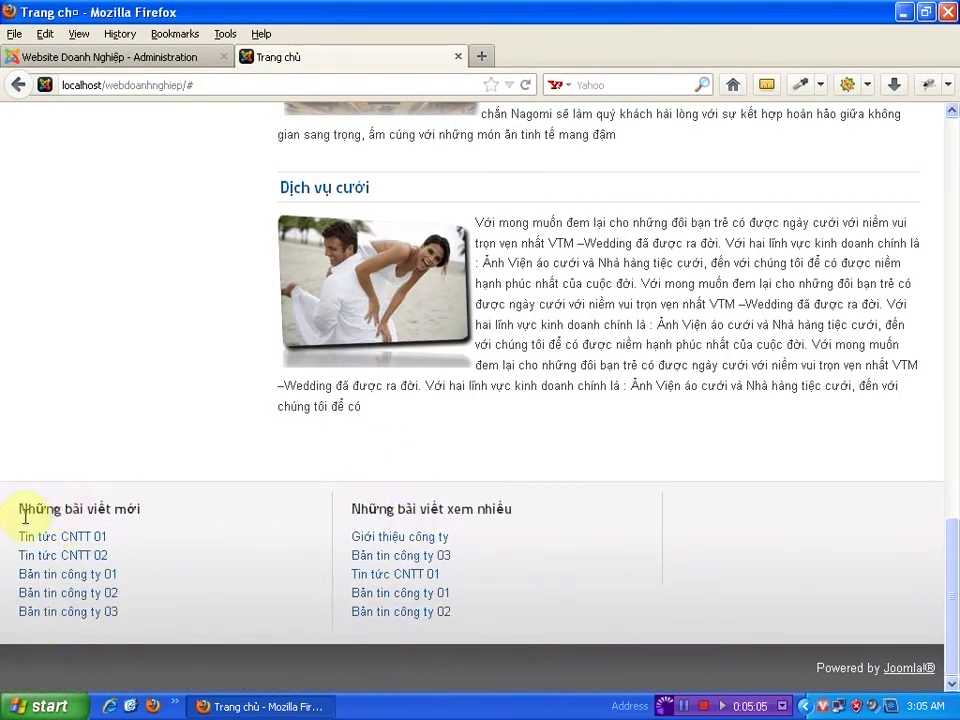
left_click(182, 55)
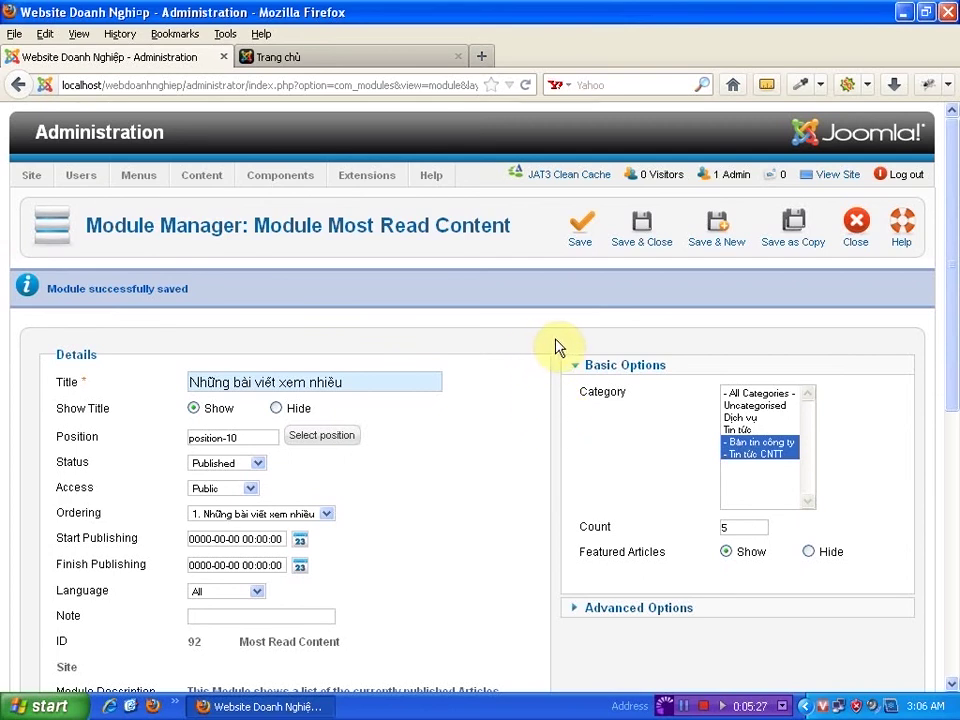
left_click(375, 56)
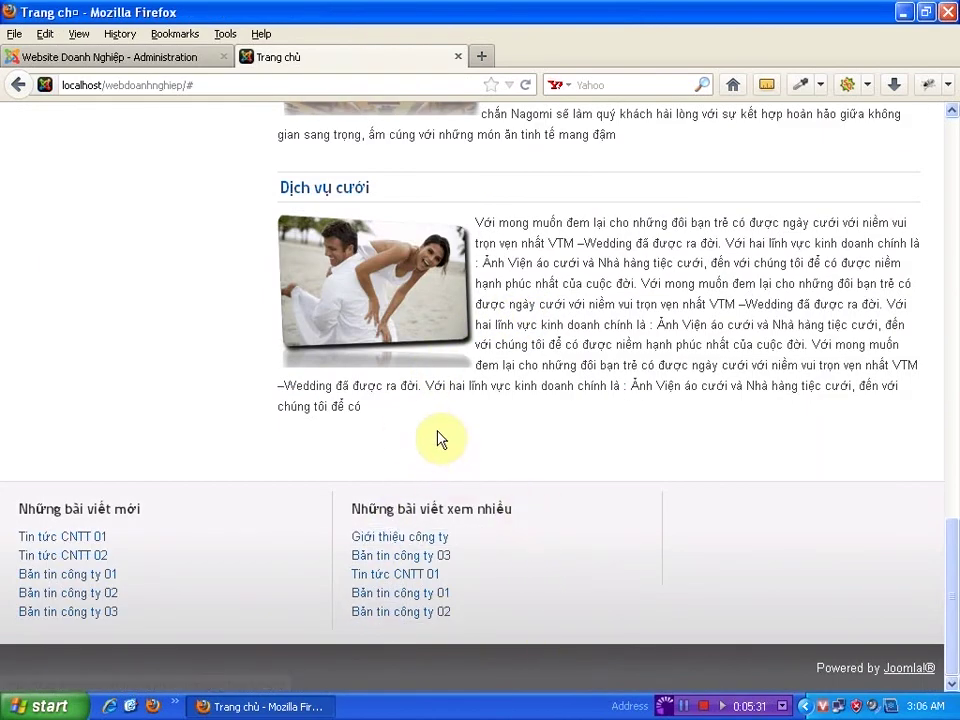
left_click_drag(953, 546, 826, 573)
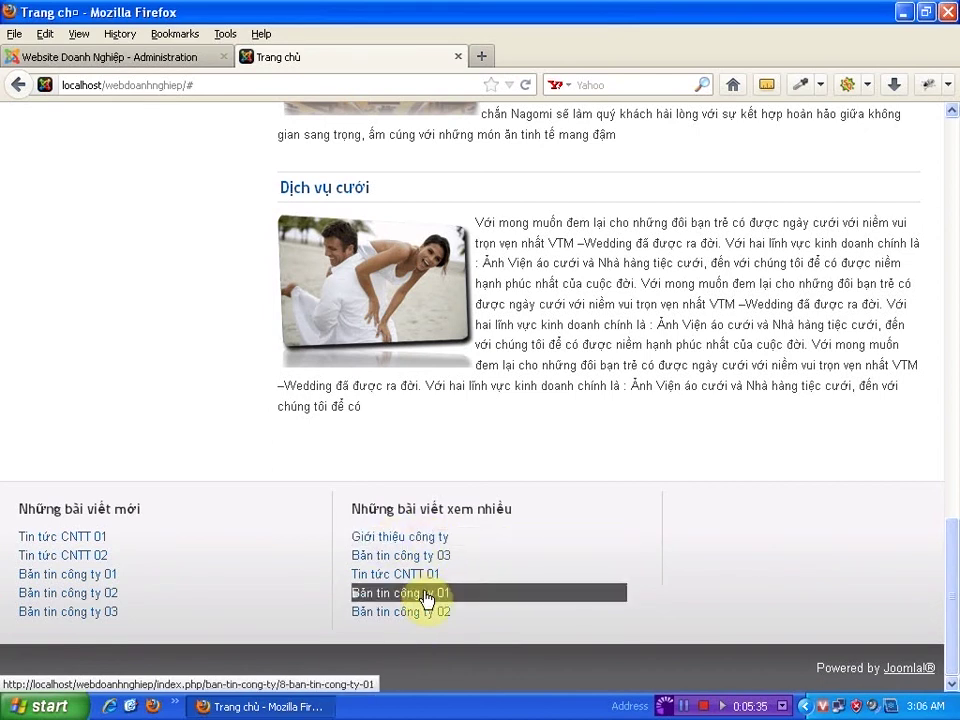
Step: Save and close the most-read module and log out of the site administration
left_click(140, 57)
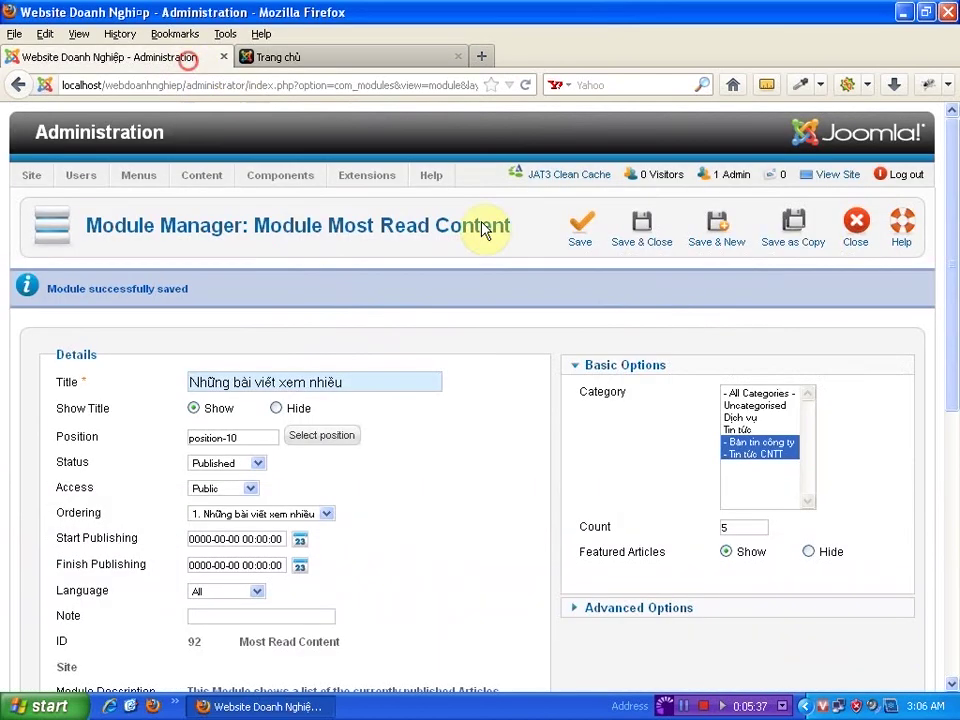
left_click(645, 232)
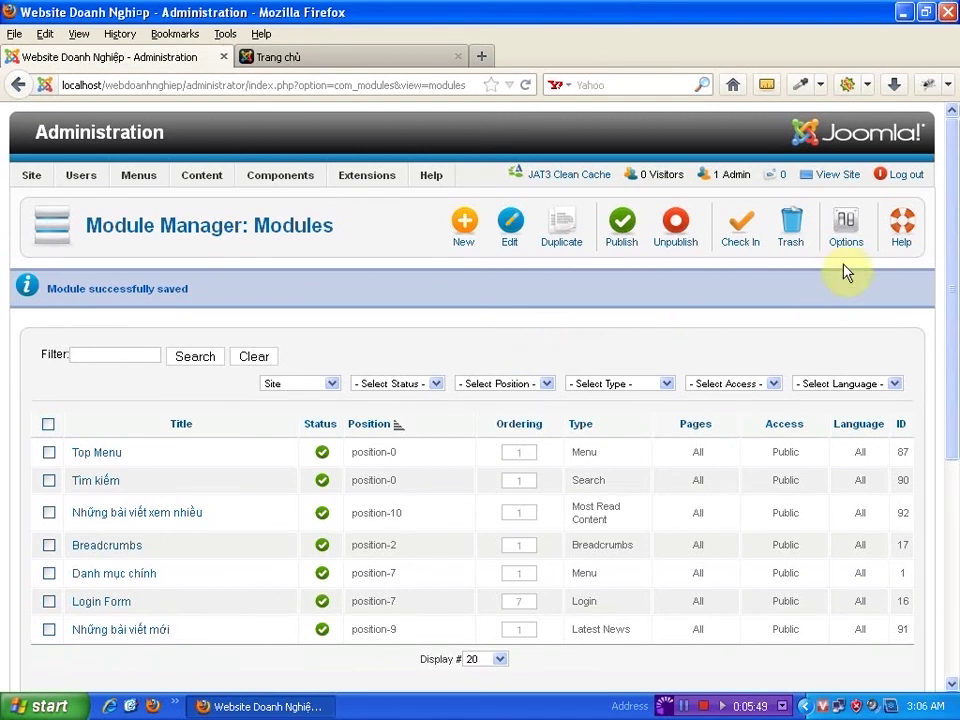
left_click(893, 177)
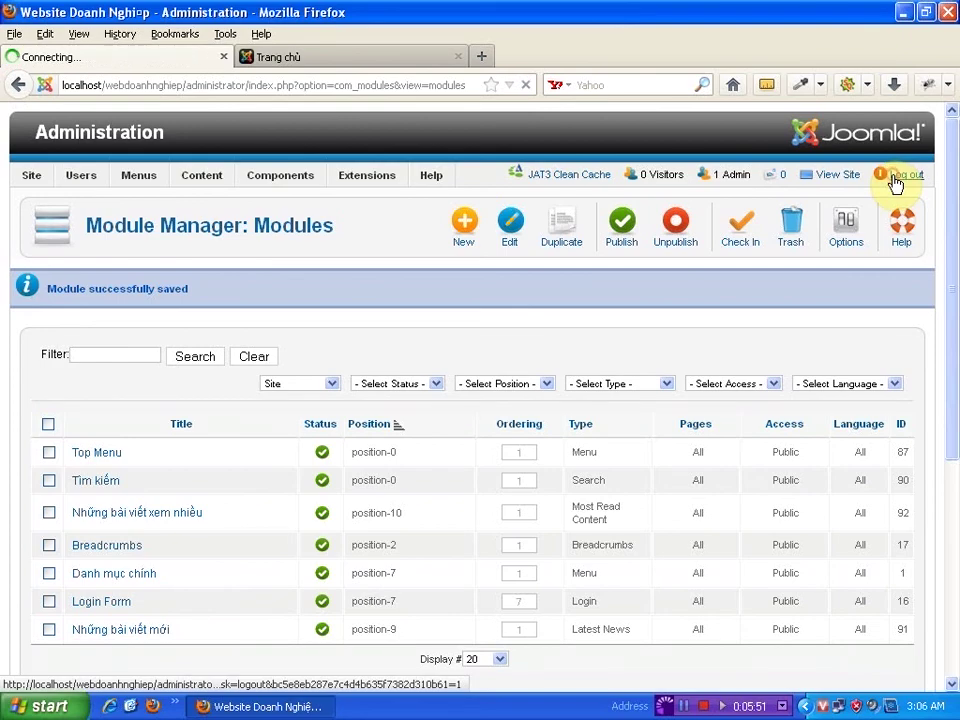